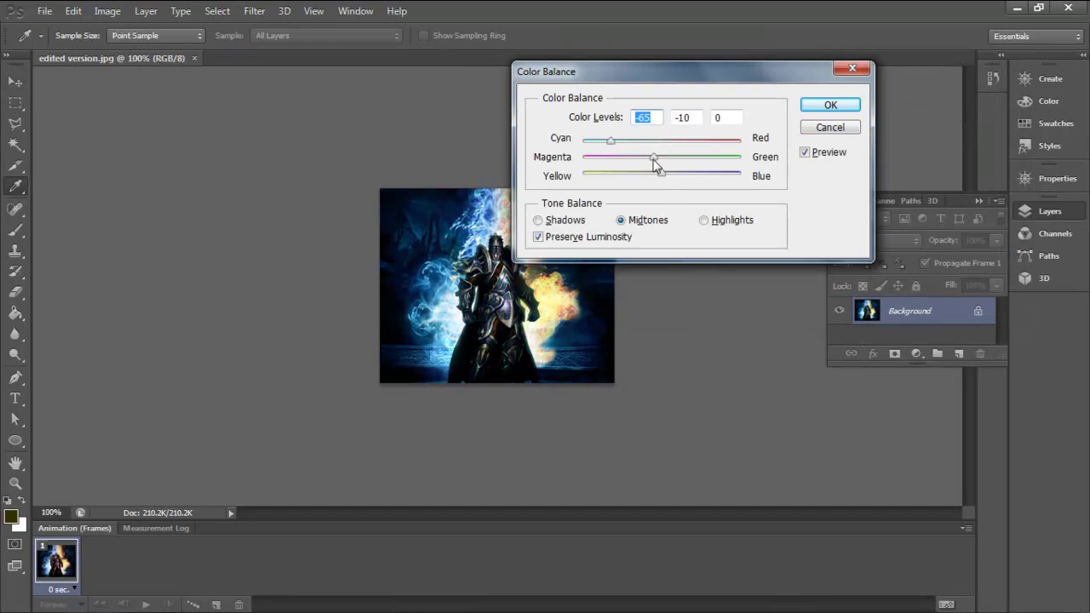
- Apply a midtone Color Balance of -65, -10, 0 and set the Levels black input to 27
{"action": "left_click", "coordinate": [842, 105]}
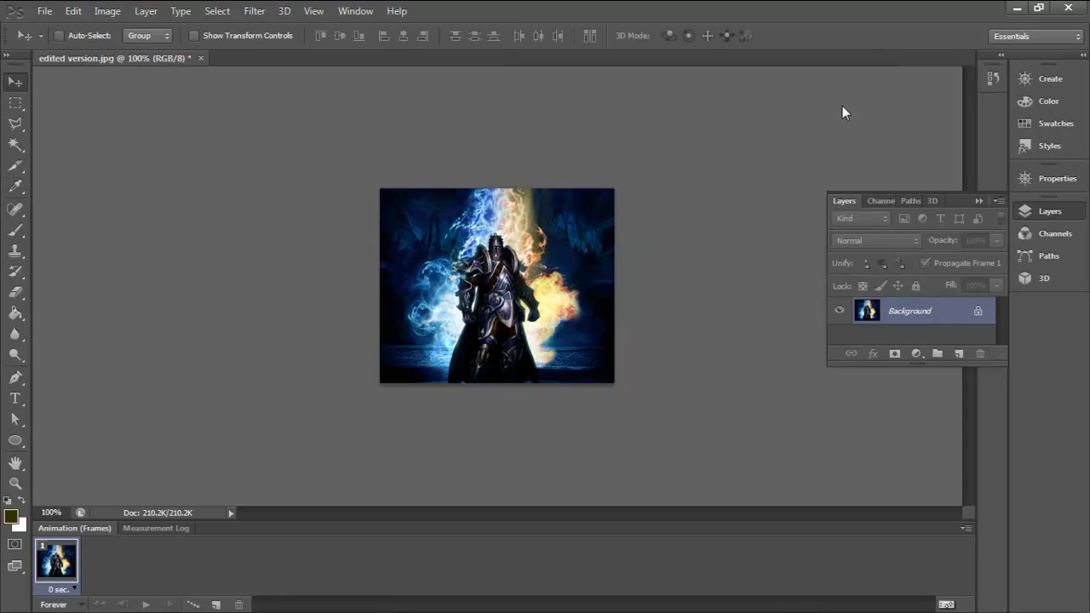
{"action": "key", "text": "ctrl+l"}
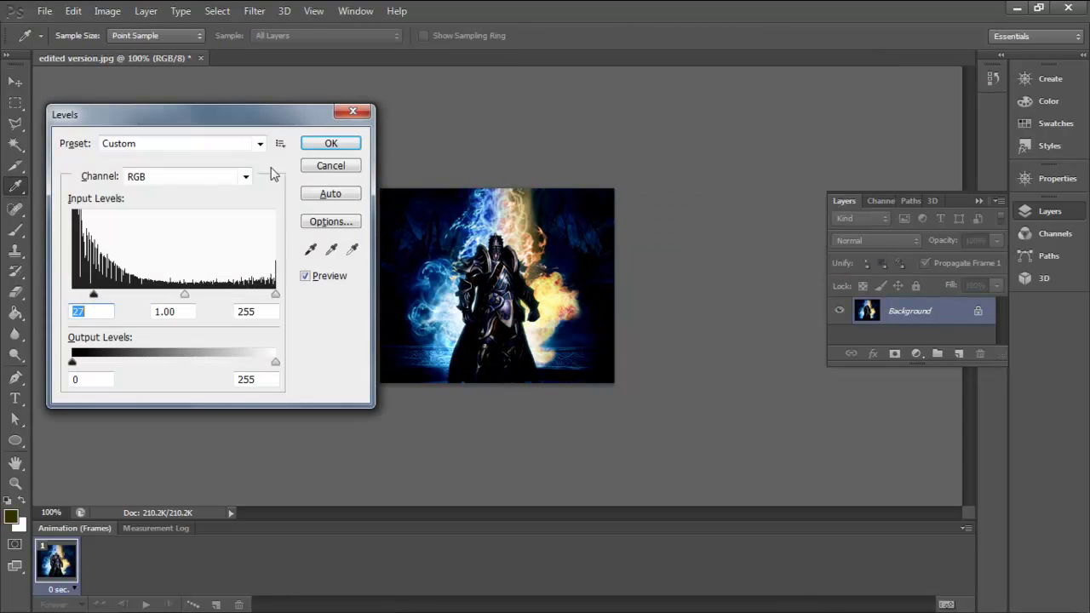
{"action": "left_click", "coordinate": [330, 144]}
- Shift the image's master hue to the negative extreme with Hue/Saturation
{"action": "key", "text": "ctrl+b"}
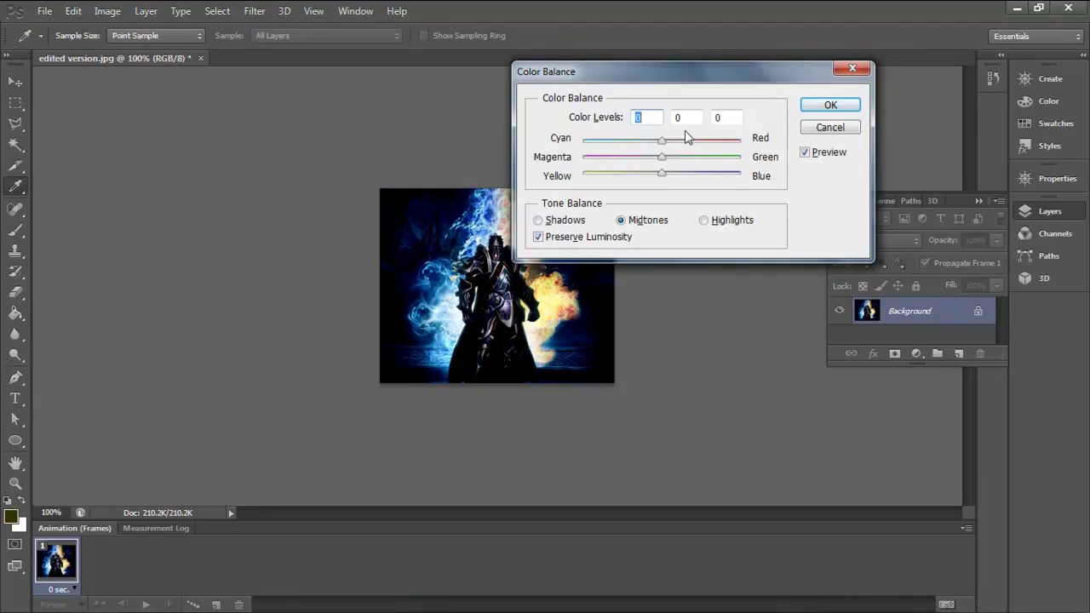
{"action": "key", "text": "Escape"}
{"action": "key", "text": "ctrl+u"}
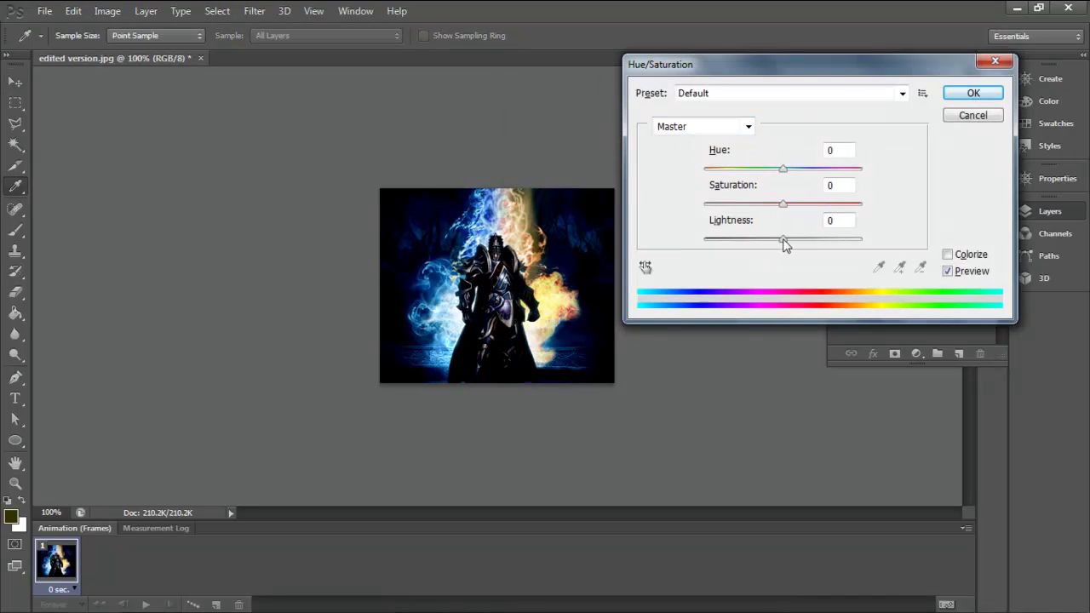
{"action": "left_click_drag", "start_coordinate": [785, 170], "coordinate": [703, 171]}
{"action": "left_click", "coordinate": [974, 93]}
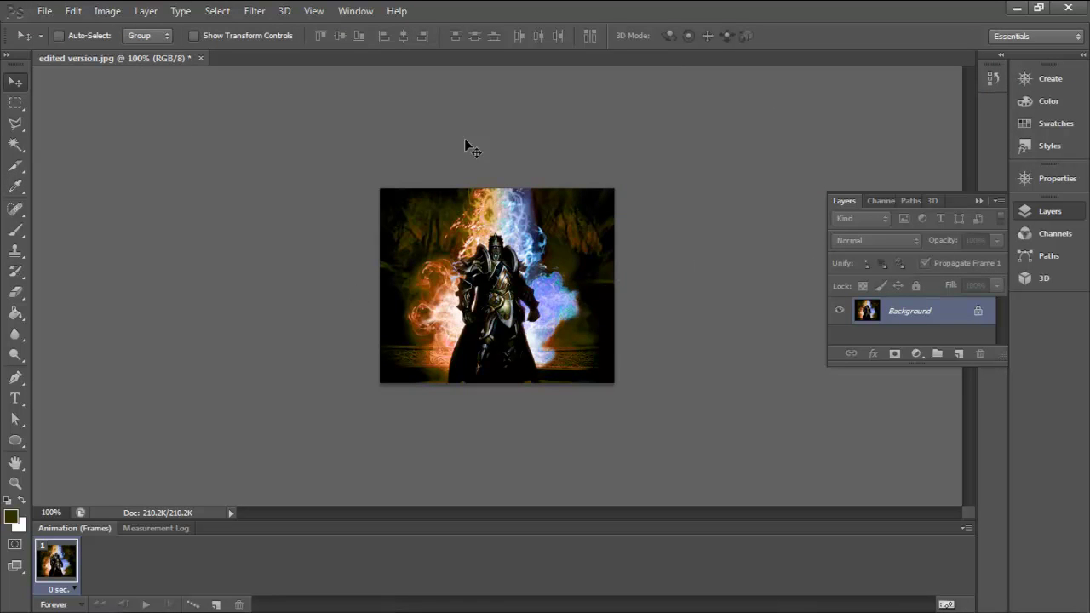
- Try to place the beta image from the Eligium folder into the artwork
{"action": "key", "text": "ctrl+plus"}
{"action": "left_click", "coordinate": [47, 12]}
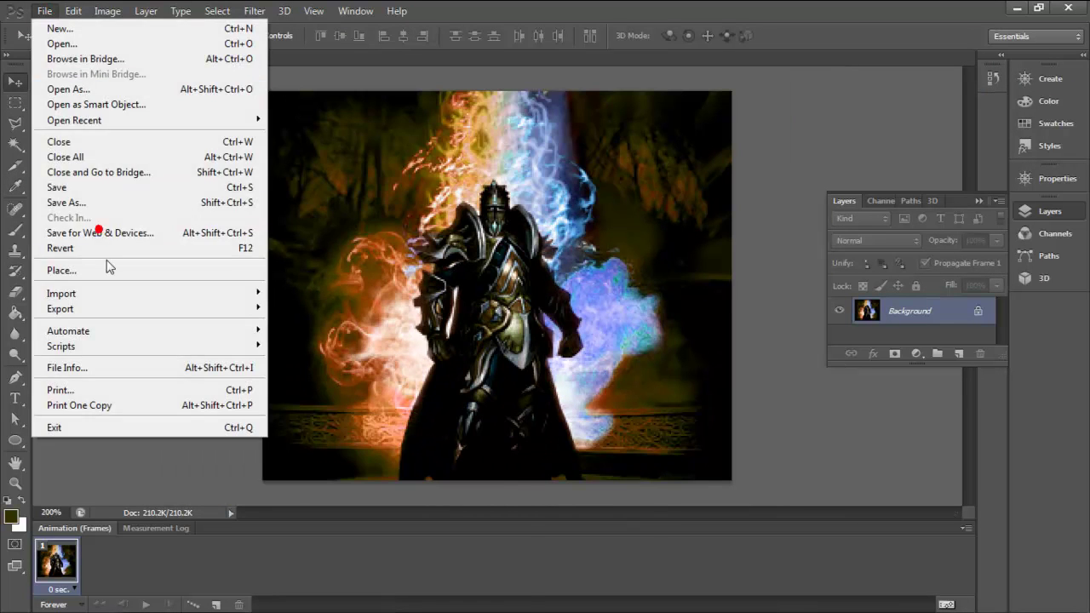
{"action": "left_click", "coordinate": [39, 266]}
{"action": "double_click", "coordinate": [233, 231]}
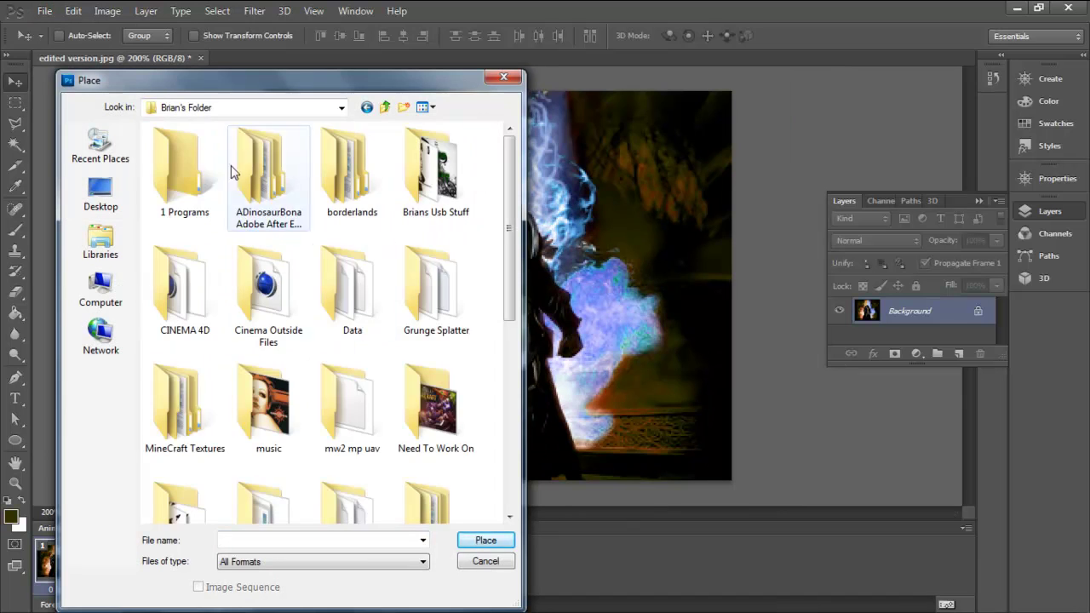
{"action": "scroll", "coordinate": [509, 216], "scroll_direction": "down", "scroll_amount": 5}
{"action": "left_click", "coordinate": [366, 107]}
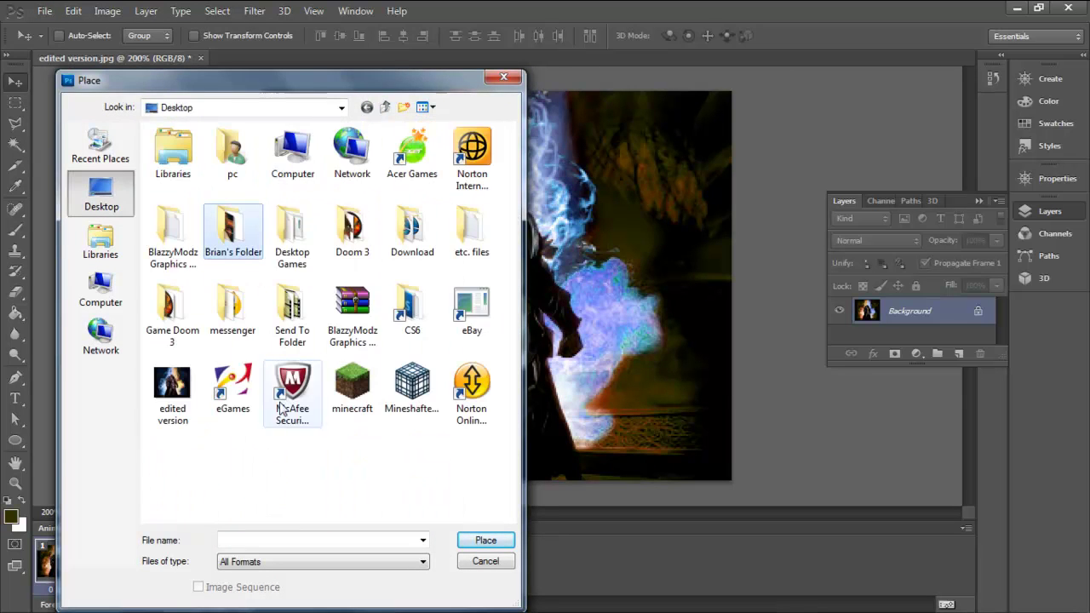
{"action": "left_click", "coordinate": [87, 254]}
{"action": "double_click", "coordinate": [207, 188]}
{"action": "double_click", "coordinate": [180, 159]}
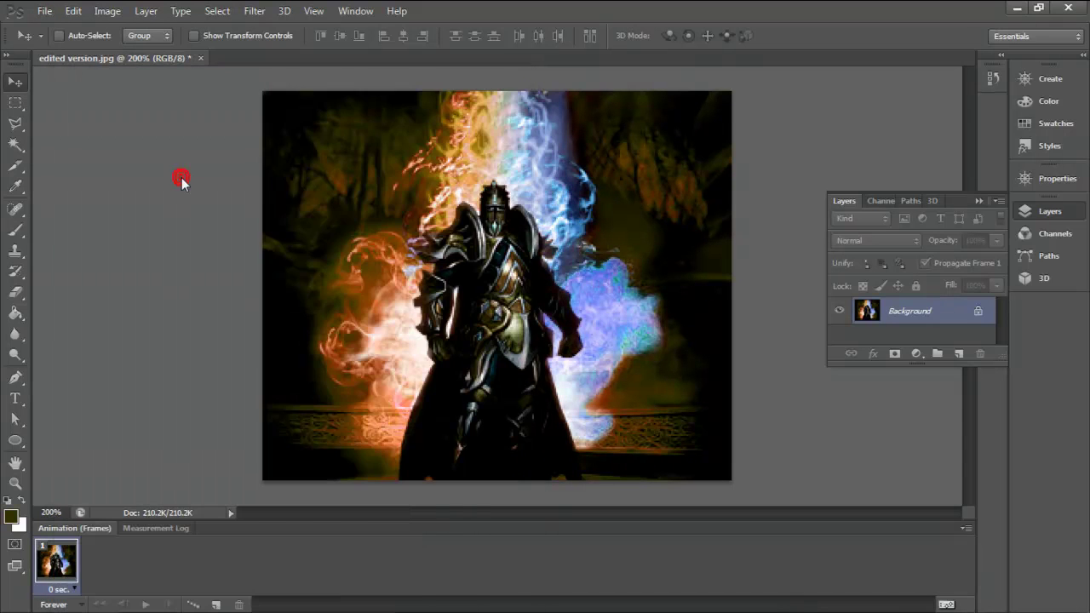
{"action": "left_click", "coordinate": [782, 36]}
- Place the Eligium_Logo_EN_Subtitle image from the Eligium folder into the artwork
{"action": "left_click", "coordinate": [45, 11]}
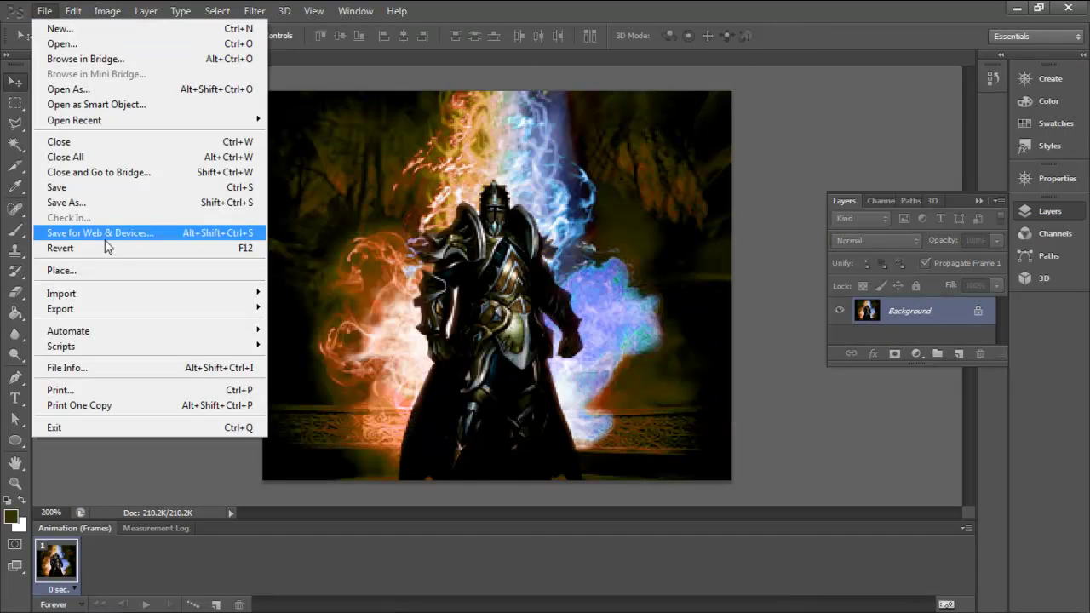
{"action": "left_click", "coordinate": [72, 269]}
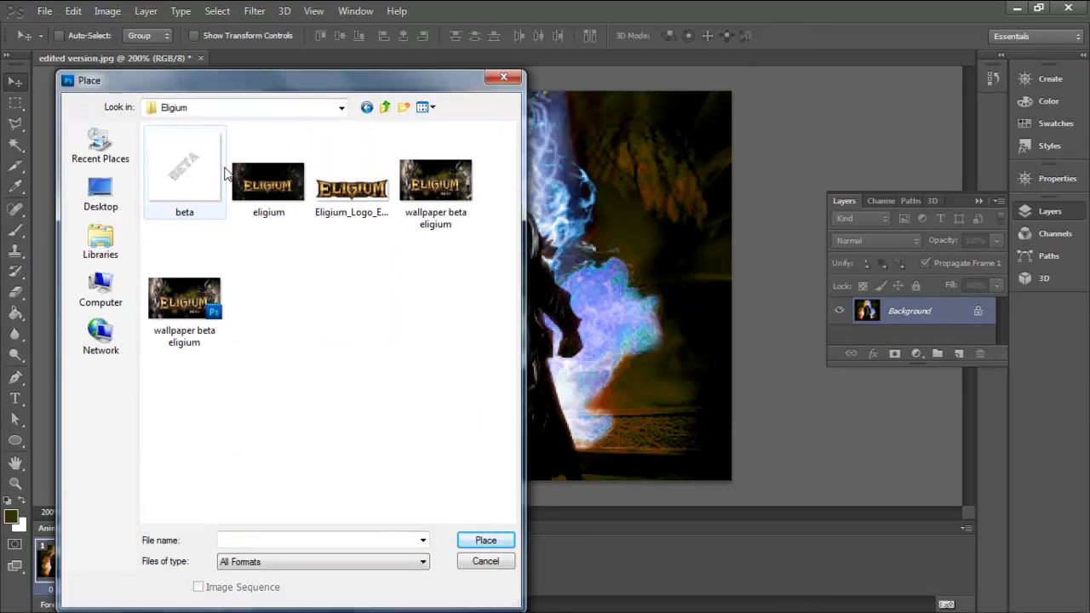
{"action": "double_click", "coordinate": [358, 184]}
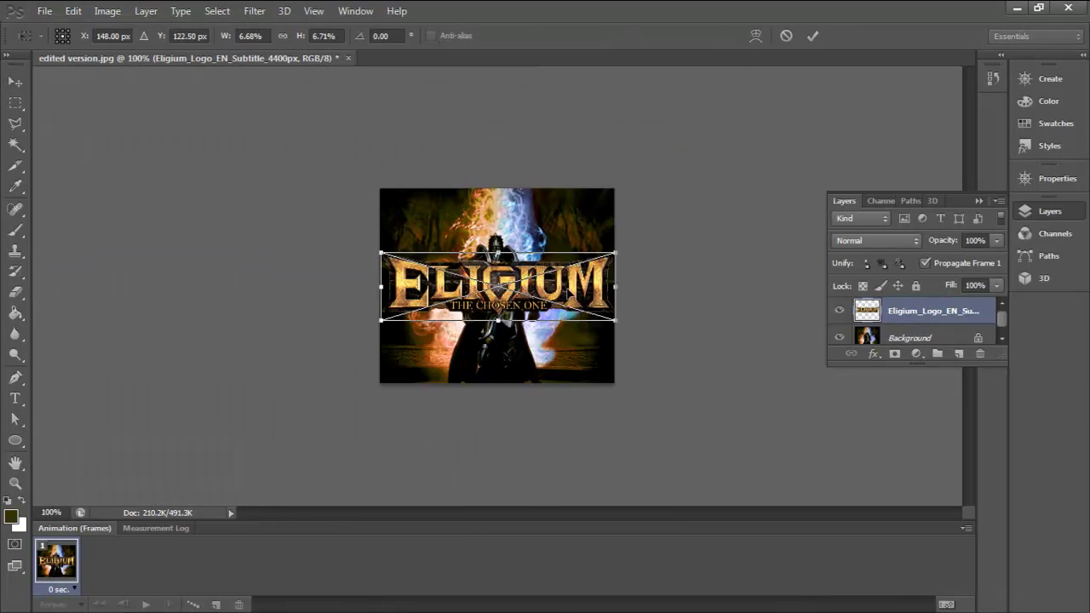
- Scale the Eligium logo down to sit centred above the knight's head and merge it into the background
{"action": "left_click_drag", "start_coordinate": [566, 286], "coordinate": [566, 218]}
{"action": "left_click_drag", "start_coordinate": [378, 259], "coordinate": [473, 230]}
{"action": "key", "text": "Return"}
{"action": "left_click_drag", "start_coordinate": [547, 229], "coordinate": [487, 229]}
{"action": "key", "text": "Right"}
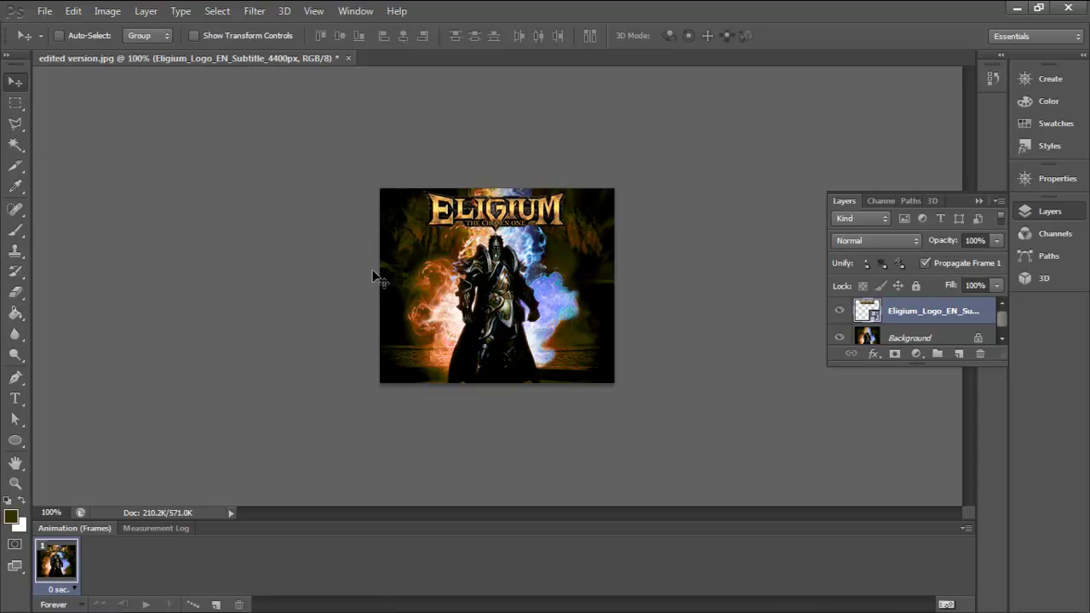
{"action": "key", "text": "ctrl+e"}
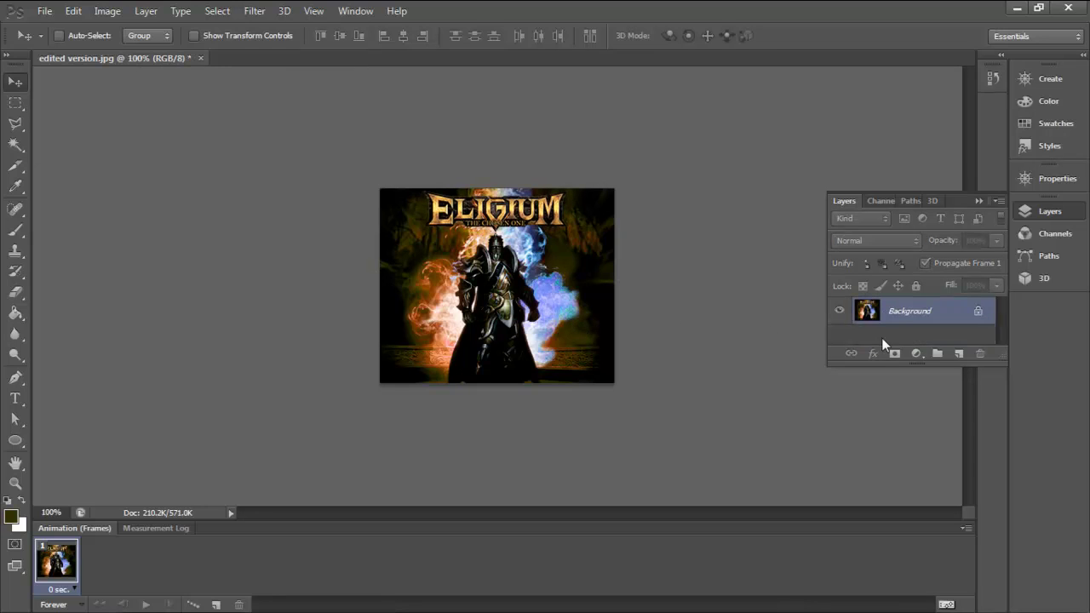
- Create a new transparent document and convert it to RGB Color mode
{"action": "left_click", "coordinate": [44, 10]}
{"action": "left_click", "coordinate": [56, 26]}
{"action": "left_click", "coordinate": [695, 143]}
{"action": "left_click", "coordinate": [162, 58]}
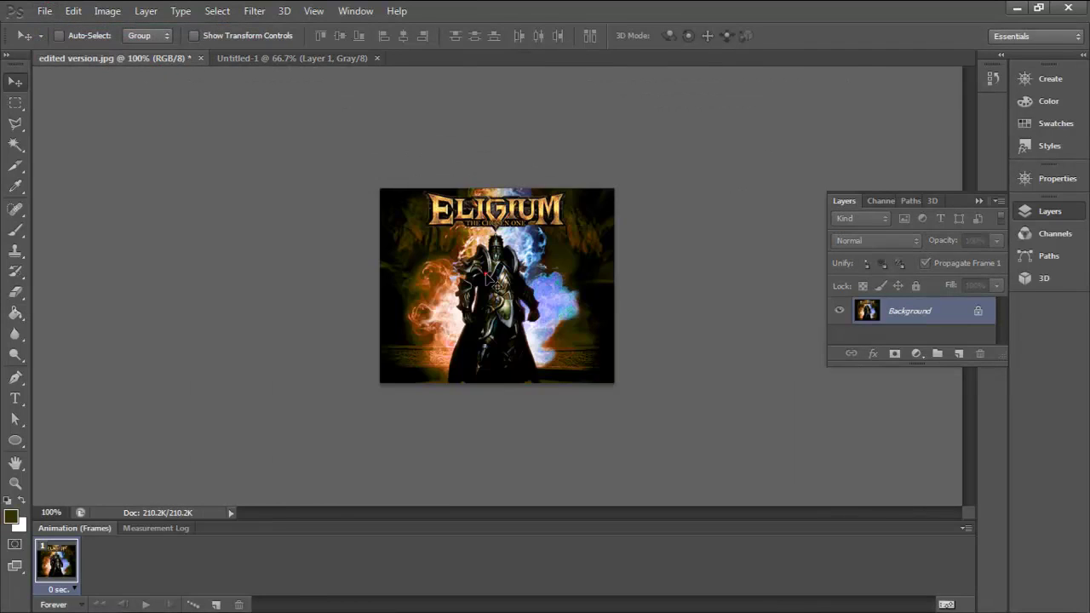
{"action": "left_click_drag", "start_coordinate": [489, 277], "coordinate": [441, 213]}
{"action": "left_click", "coordinate": [107, 10]}
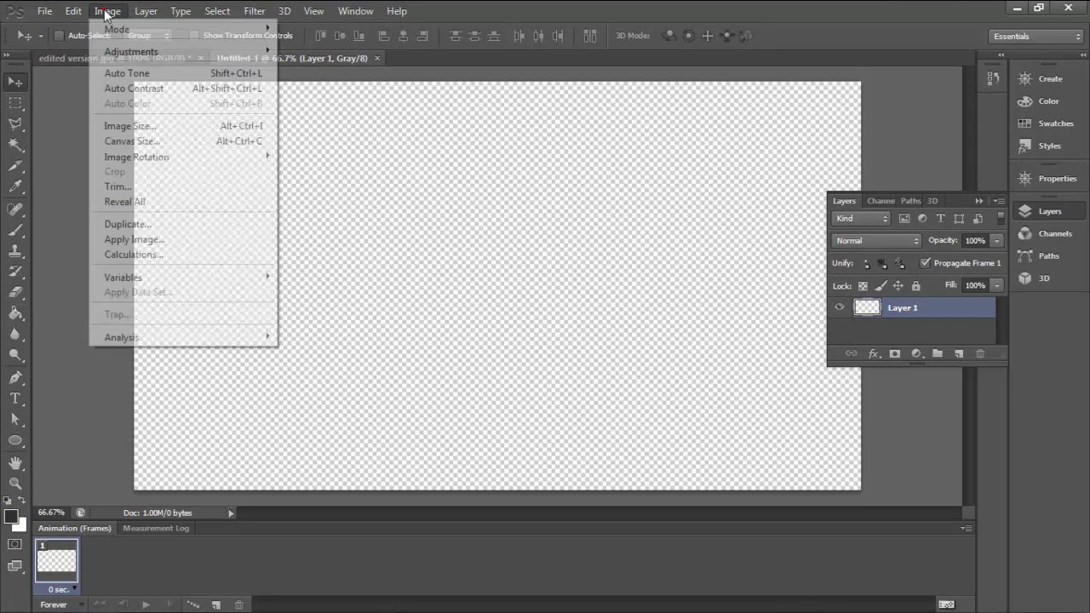
{"action": "left_click", "coordinate": [314, 91]}
- Copy the Eligium artwork into the new untitled document and stretch it to fill the whole canvas
{"action": "left_click", "coordinate": [111, 57]}
{"action": "left_click_drag", "start_coordinate": [250, 182], "coordinate": [440, 263]}
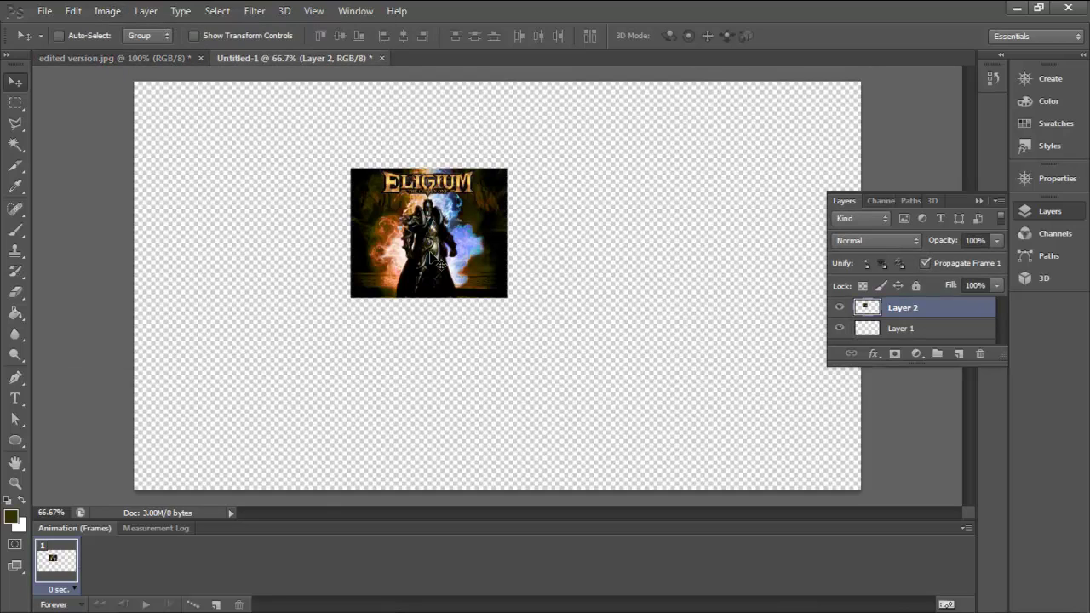
{"action": "key", "text": "ctrl+t"}
{"action": "left_click_drag", "start_coordinate": [351, 168], "coordinate": [134, 81]}
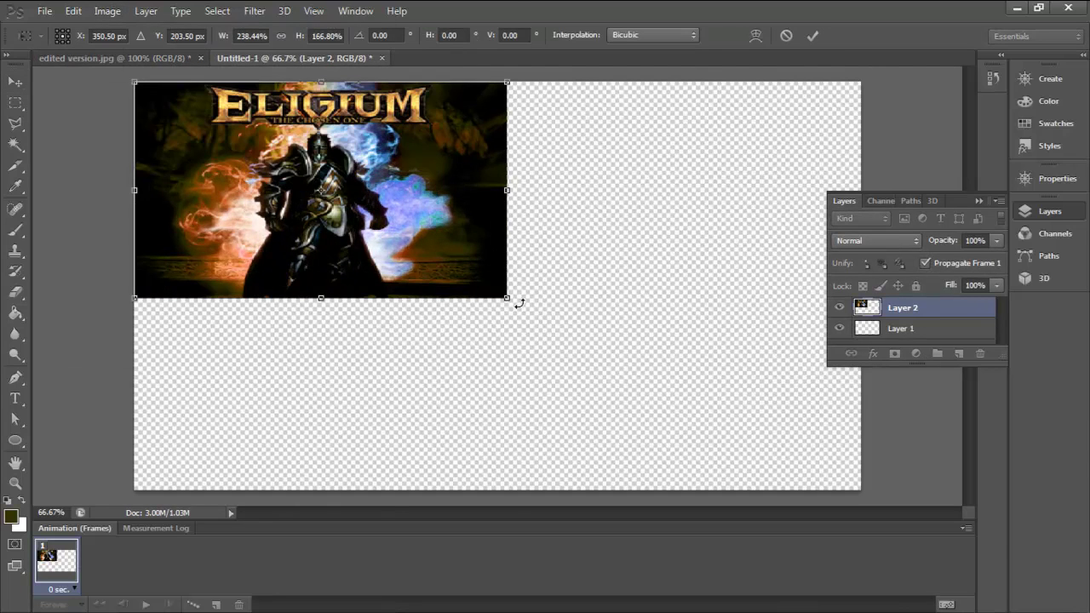
{"action": "left_click_drag", "start_coordinate": [844, 487], "coordinate": [855, 491]}
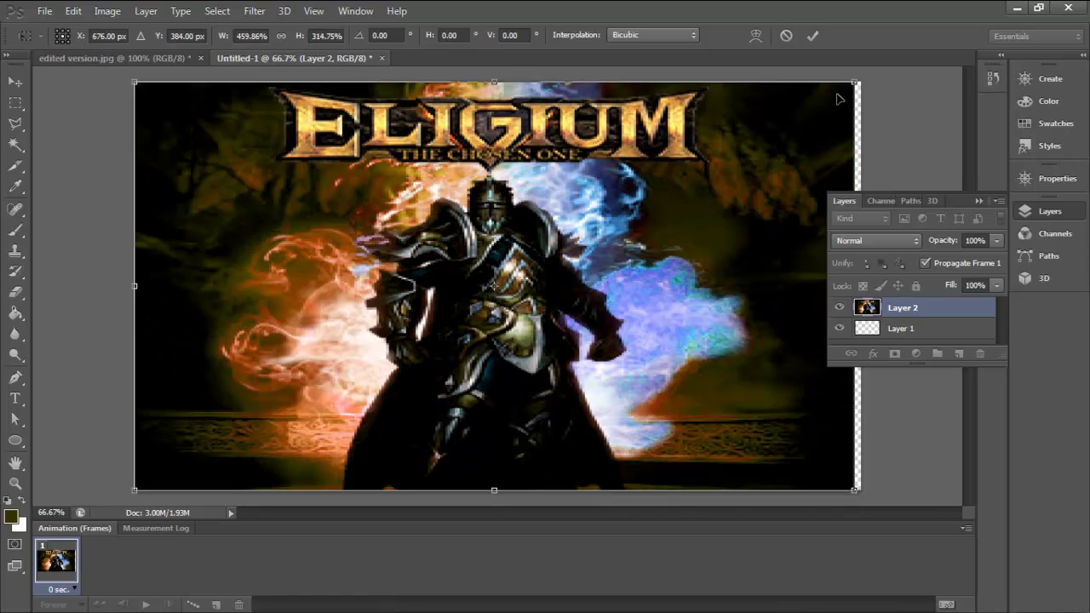
{"action": "left_click", "coordinate": [978, 202]}
{"action": "left_click", "coordinate": [812, 35]}
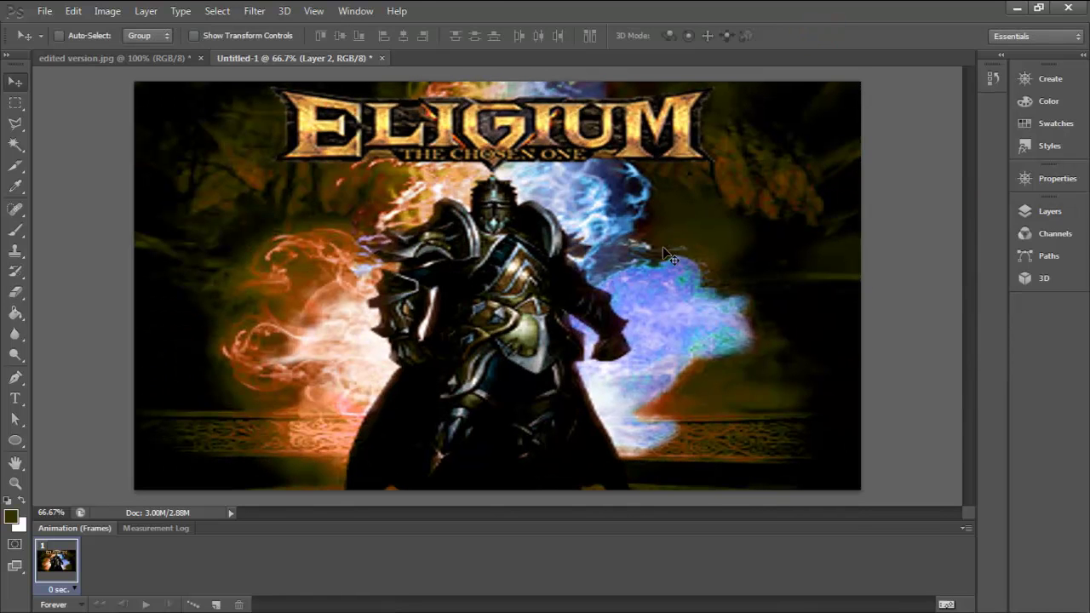
- Undo the stretch and rescale the artwork to about 335% wide by 321% high near the canvas centre
{"action": "key", "text": "ctrl+z"}
{"action": "key", "text": "ctrl+t"}
{"action": "left_click_drag", "start_coordinate": [350, 168], "coordinate": [128, 81]}
{"action": "left_click_drag", "start_coordinate": [288, 143], "coordinate": [349, 415]}
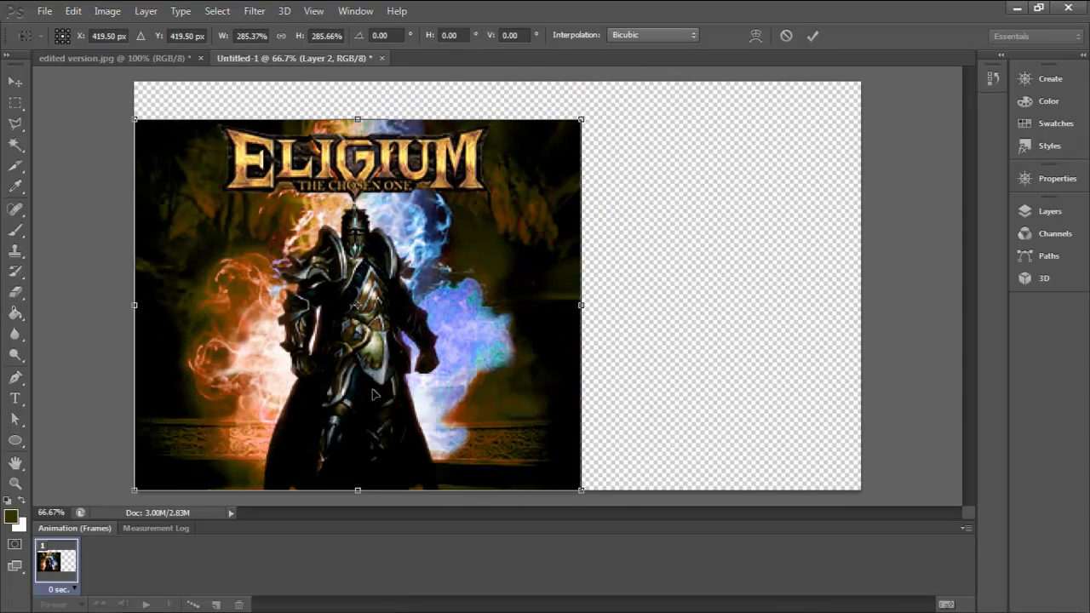
{"action": "left_click_drag", "start_coordinate": [581, 122], "coordinate": [668, 89]}
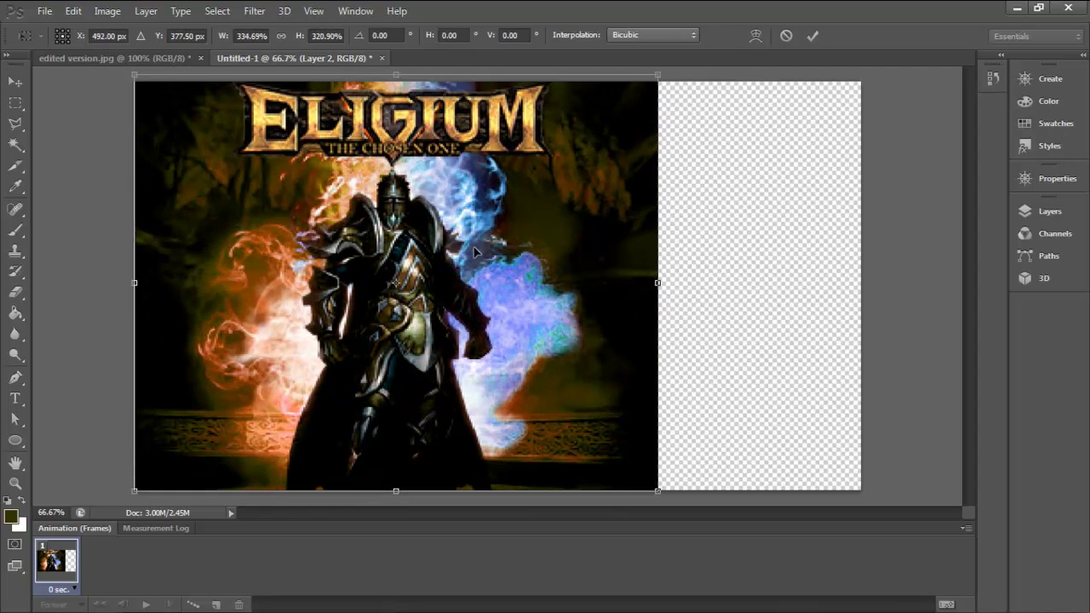
{"action": "left_click_drag", "start_coordinate": [453, 295], "coordinate": [500, 297]}
{"action": "left_click", "coordinate": [813, 35]}
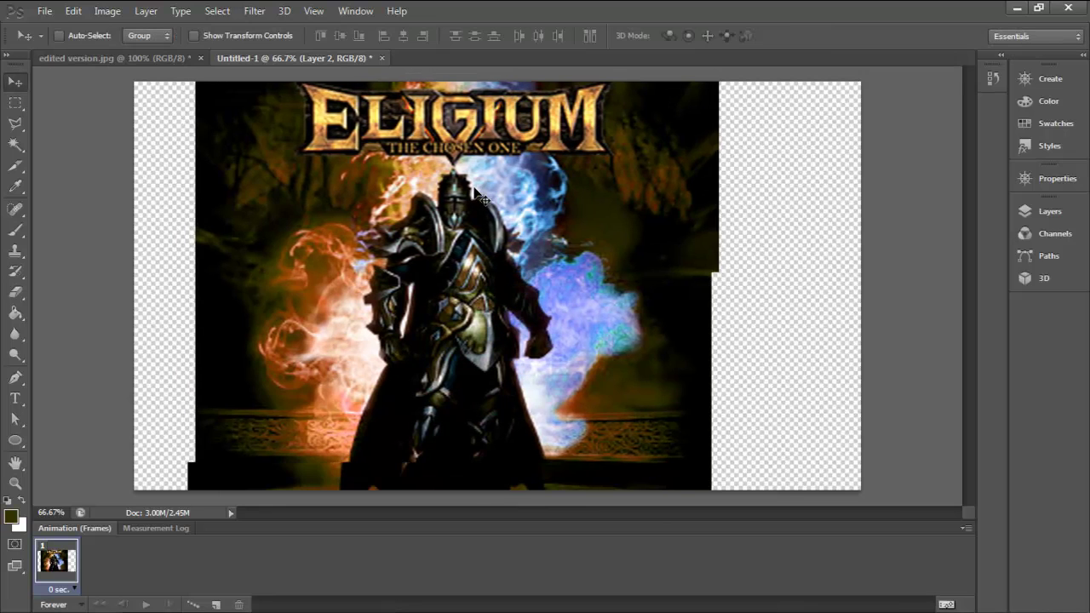
- Close the untitled document without saving and return to edited version.jpg
{"action": "left_click", "coordinate": [382, 58]}
{"action": "left_click", "coordinate": [550, 246]}
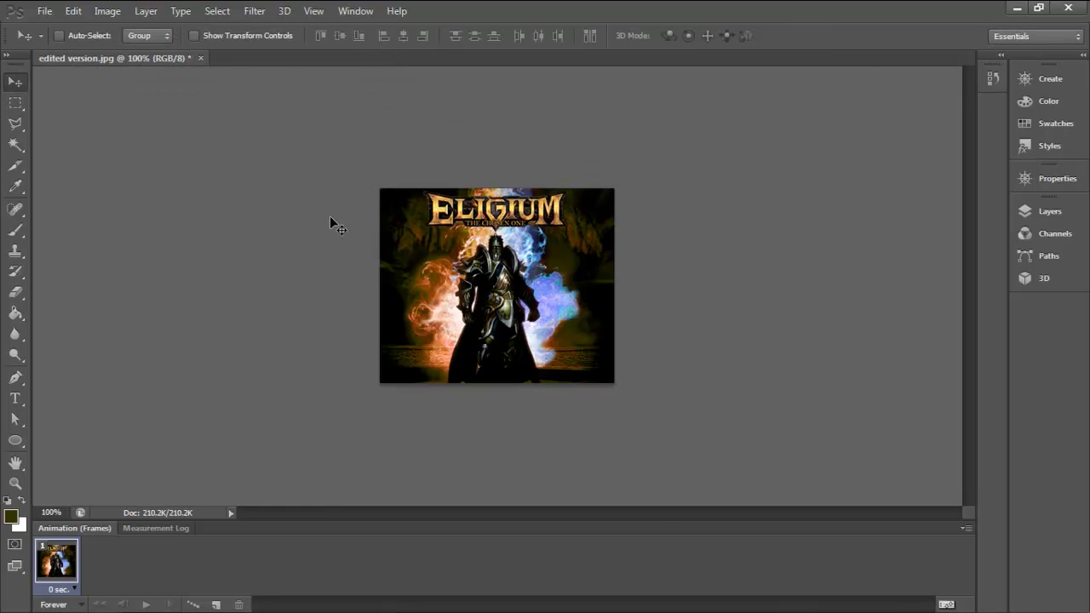
{"action": "key", "text": "ctrl+u"}
{"action": "left_click", "coordinate": [963, 114]}
- Start placing a file and select the download files free text document in the desktop's etc. files folder
{"action": "left_click", "coordinate": [44, 11]}
{"action": "left_click", "coordinate": [68, 270]}
{"action": "left_click", "coordinate": [98, 192]}
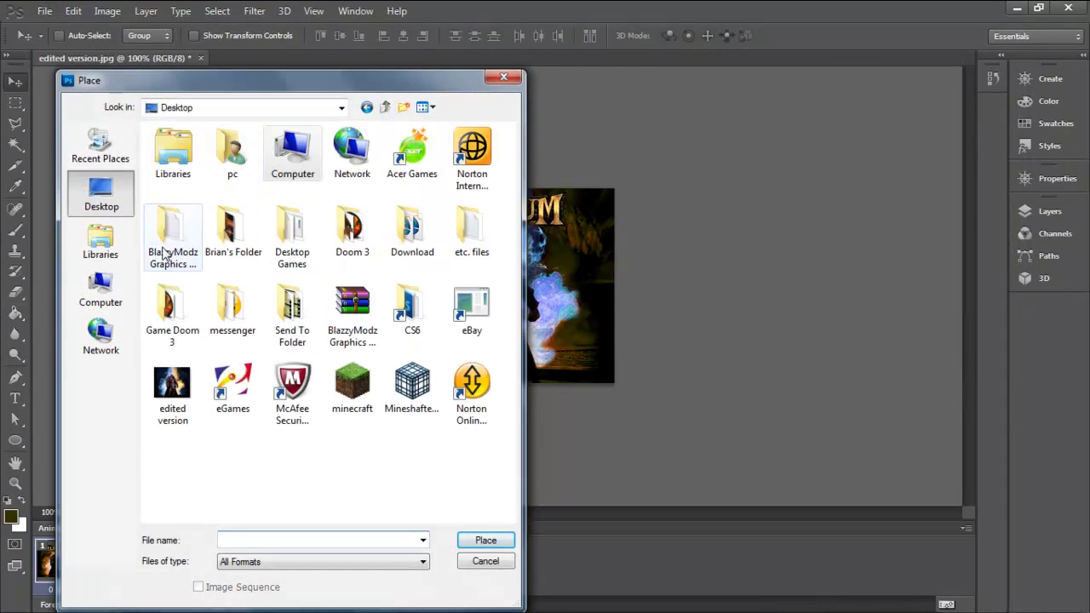
{"action": "double_click", "coordinate": [229, 231]}
{"action": "left_click", "coordinate": [366, 109]}
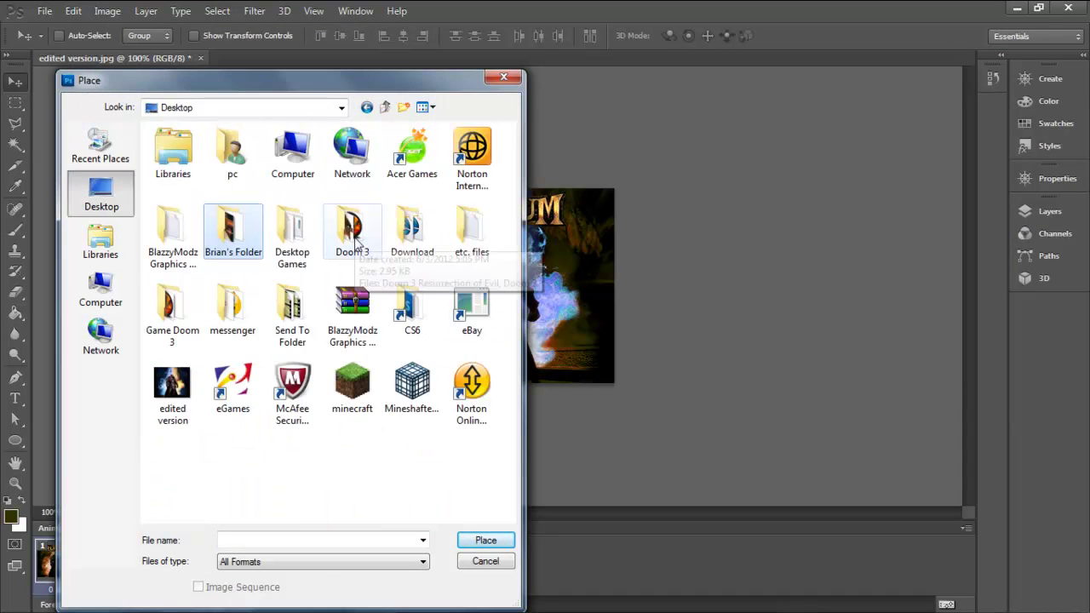
{"action": "double_click", "coordinate": [348, 247]}
{"action": "left_click", "coordinate": [233, 196]}
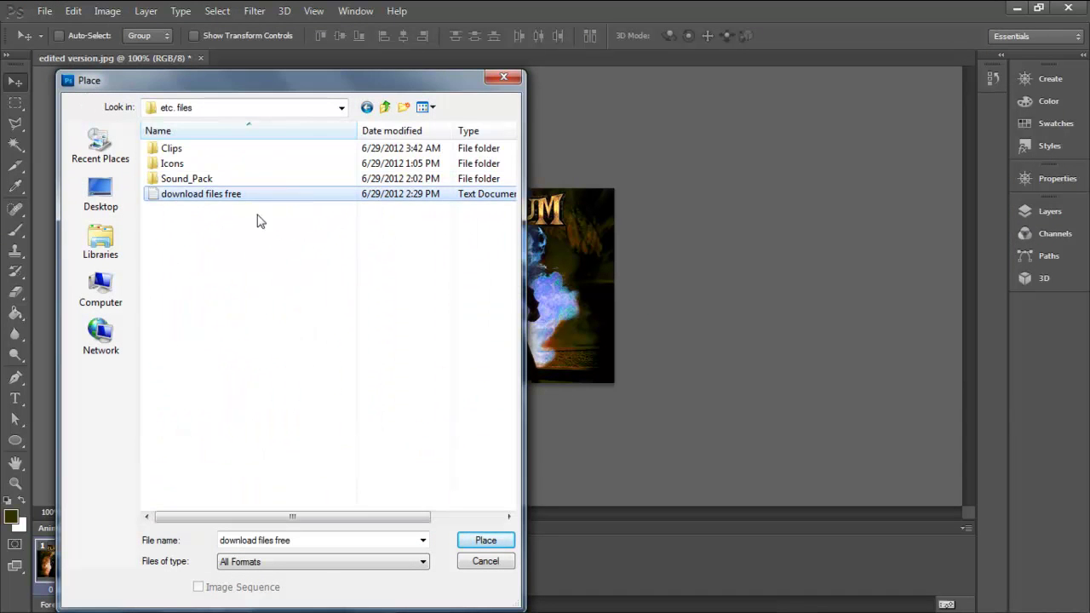
- Write a note in Notepad that the free text file has over 10 free downloads and its links are in the description
{"action": "left_click", "coordinate": [19, 602]}
{"action": "left_click", "coordinate": [93, 231]}
{"action": "type", "text": "do"}
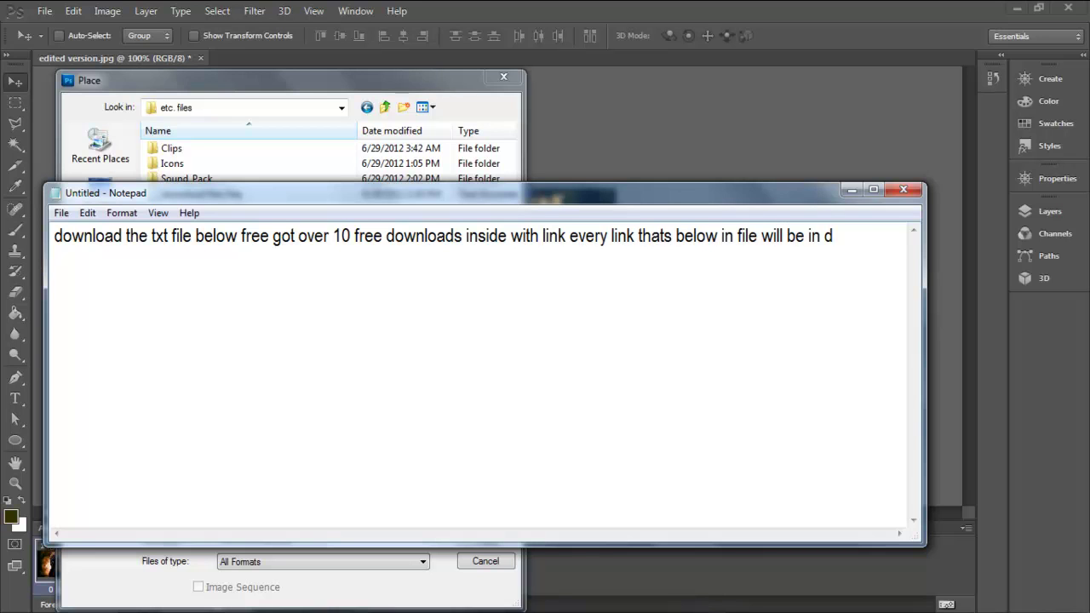
{"action": "left_click", "coordinate": [852, 189]}
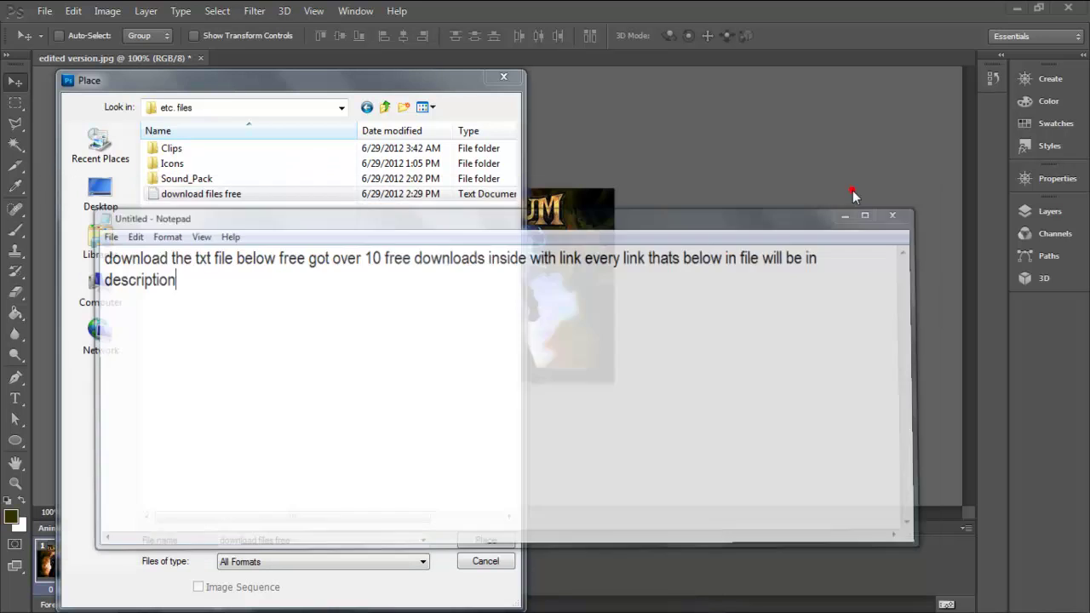
- Try to place Photoshop.ico from the Program Icons folder of the 7k Network Logos & Program Icons Pack
{"action": "double_click", "coordinate": [200, 162]}
{"action": "double_click", "coordinate": [205, 196]}
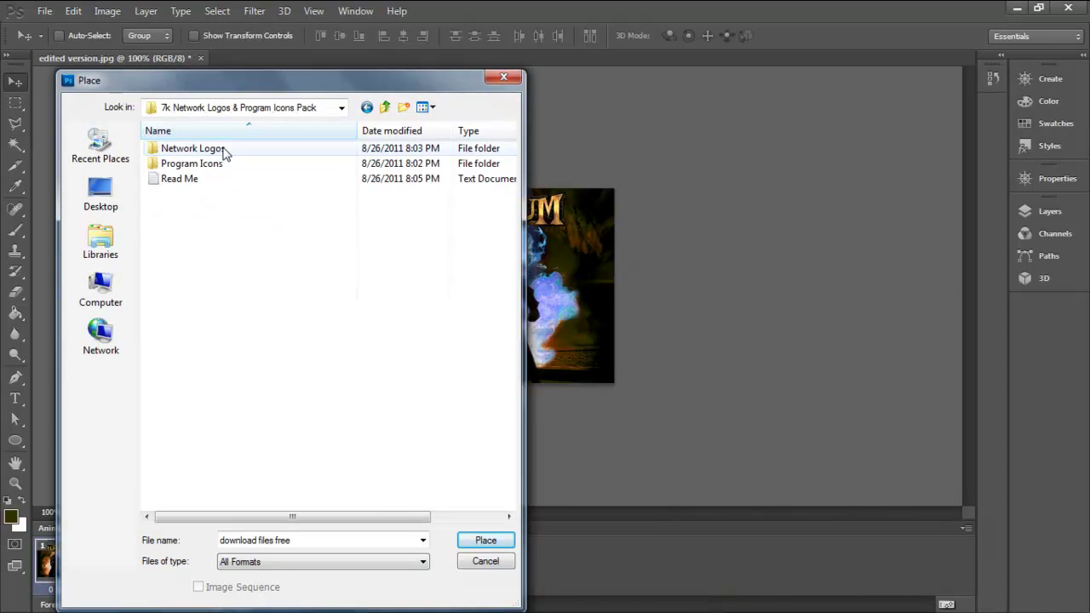
{"action": "double_click", "coordinate": [230, 161]}
{"action": "scroll", "coordinate": [332, 324], "scroll_direction": "down", "scroll_amount": 10}
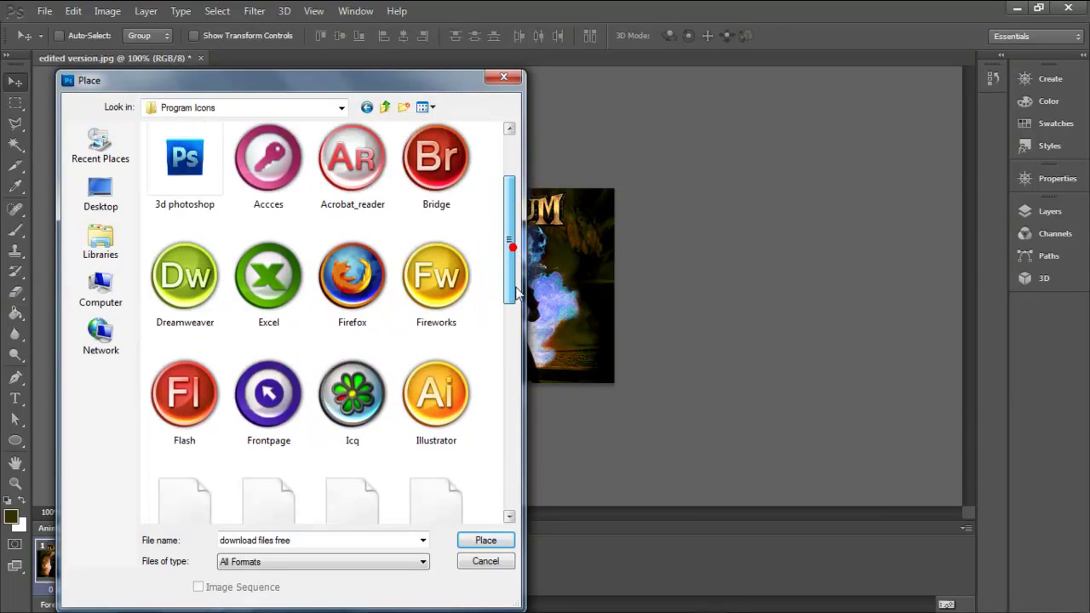
{"action": "double_click", "coordinate": [428, 375]}
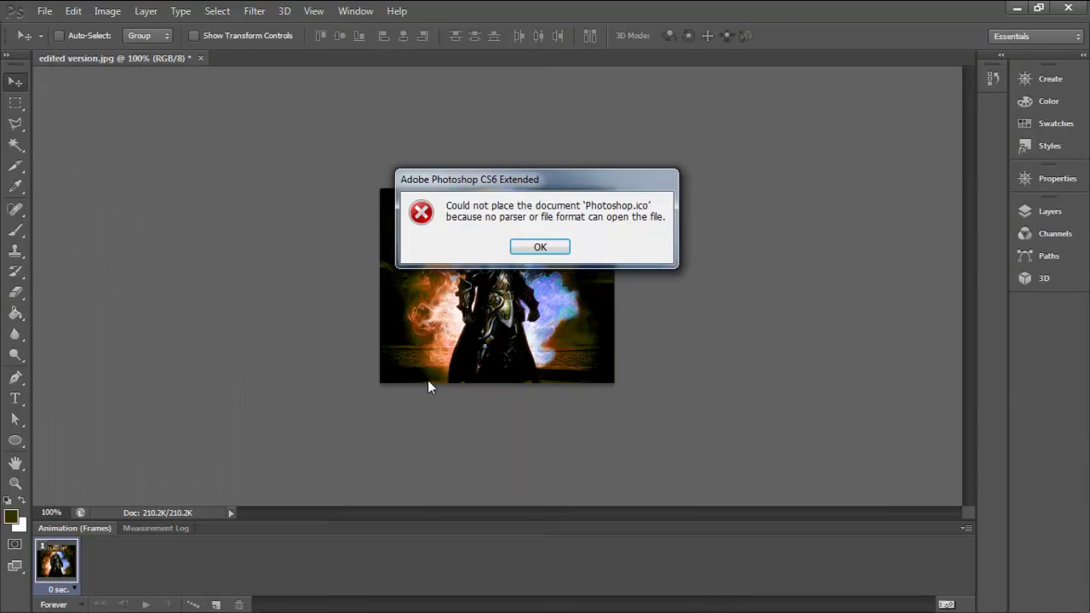
{"action": "left_click", "coordinate": [540, 246]}
- Try to place the 3d photoshop icon from the Program Icons folder into the artwork
{"action": "left_click", "coordinate": [44, 10]}
{"action": "left_click", "coordinate": [111, 278]}
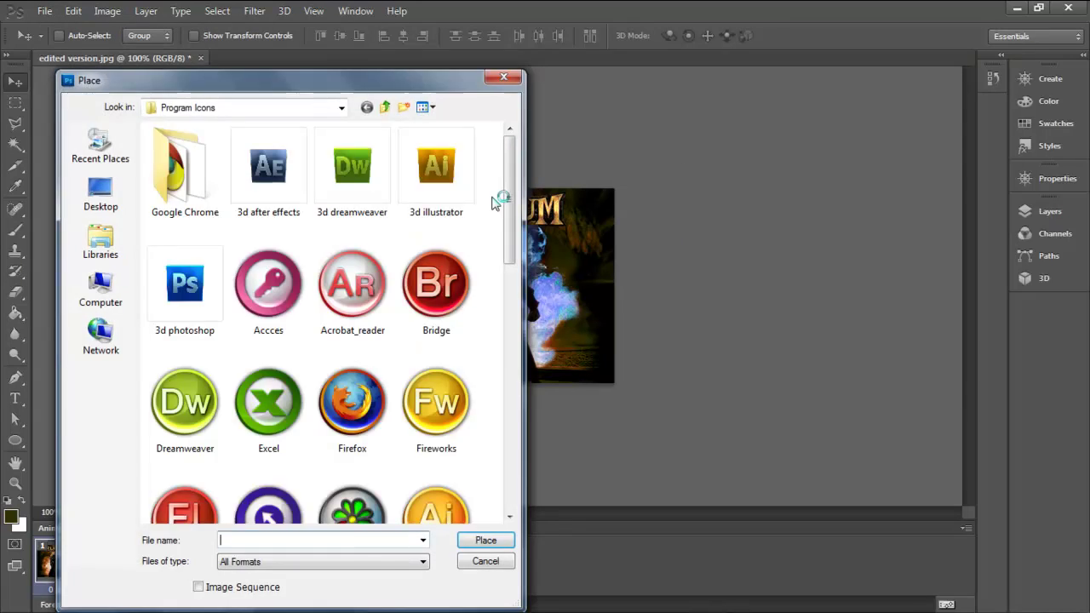
{"action": "double_click", "coordinate": [188, 275]}
{"action": "left_click", "coordinate": [546, 258]}
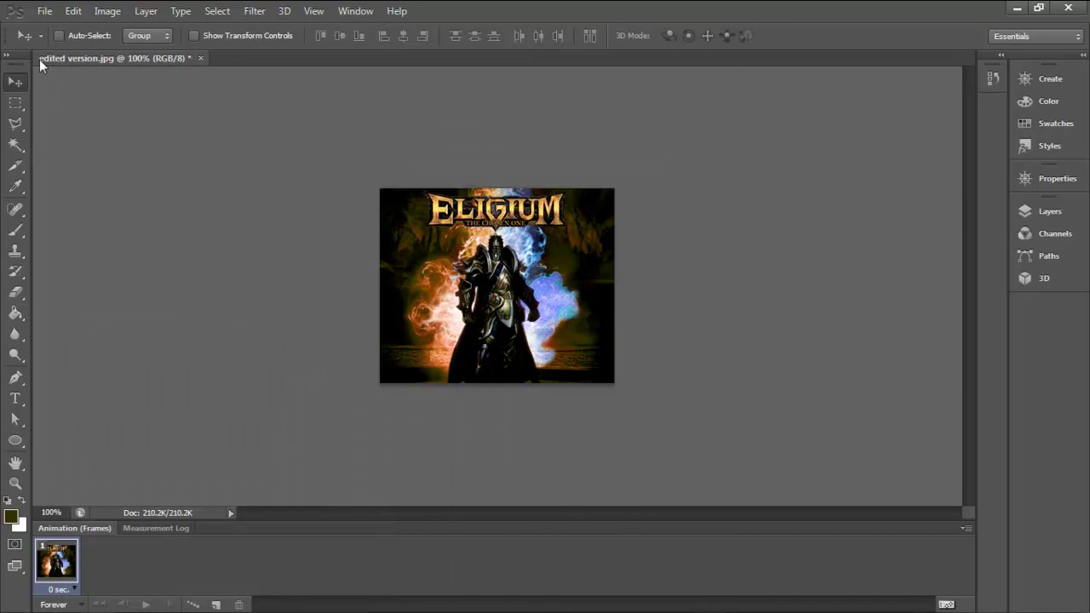
- Check the Program Icons folder for placeable files with the PNG and JPEG 2000 filters, and restore the All Formats filter
{"action": "left_click", "coordinate": [45, 10]}
{"action": "left_click", "coordinate": [124, 269]}
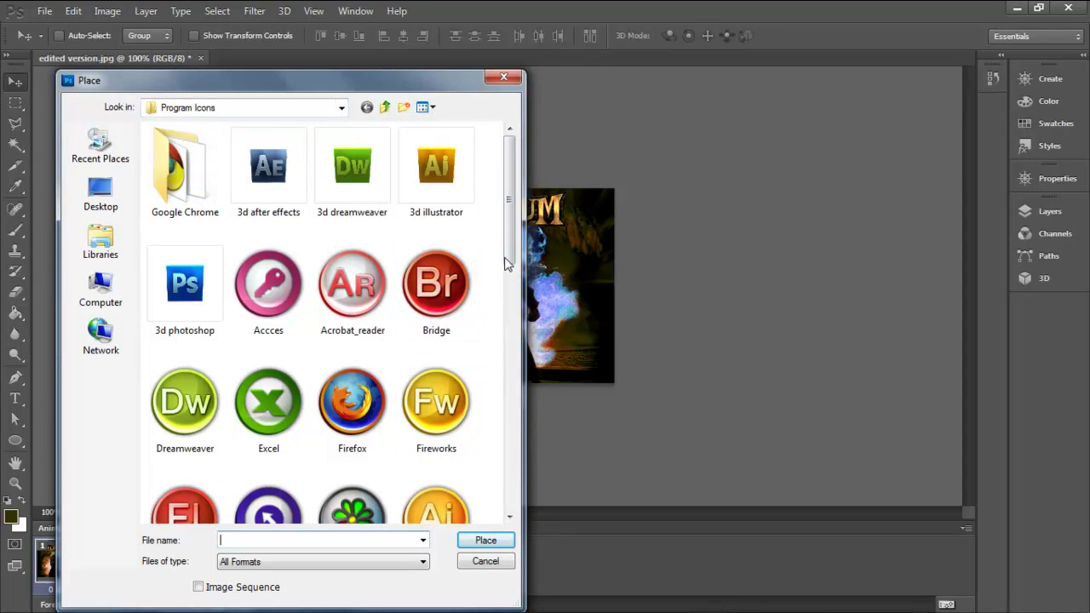
{"action": "left_click", "coordinate": [402, 561]}
{"action": "left_click", "coordinate": [415, 444]}
{"action": "double_click", "coordinate": [183, 170]}
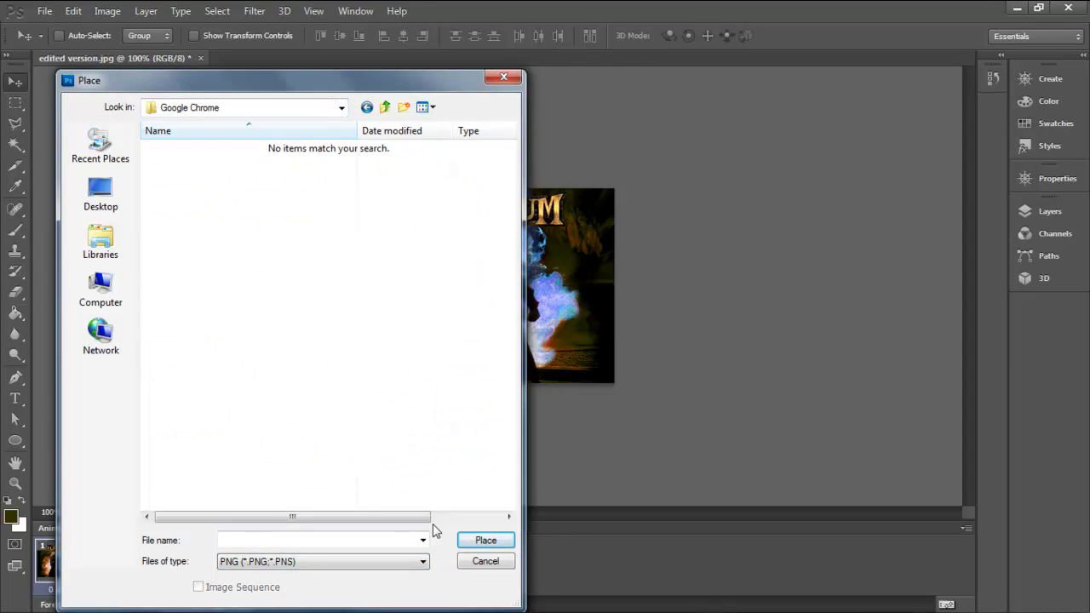
{"action": "left_click", "coordinate": [403, 561]}
{"action": "left_click", "coordinate": [383, 351]}
{"action": "left_click", "coordinate": [367, 107]}
{"action": "left_click", "coordinate": [383, 561]}
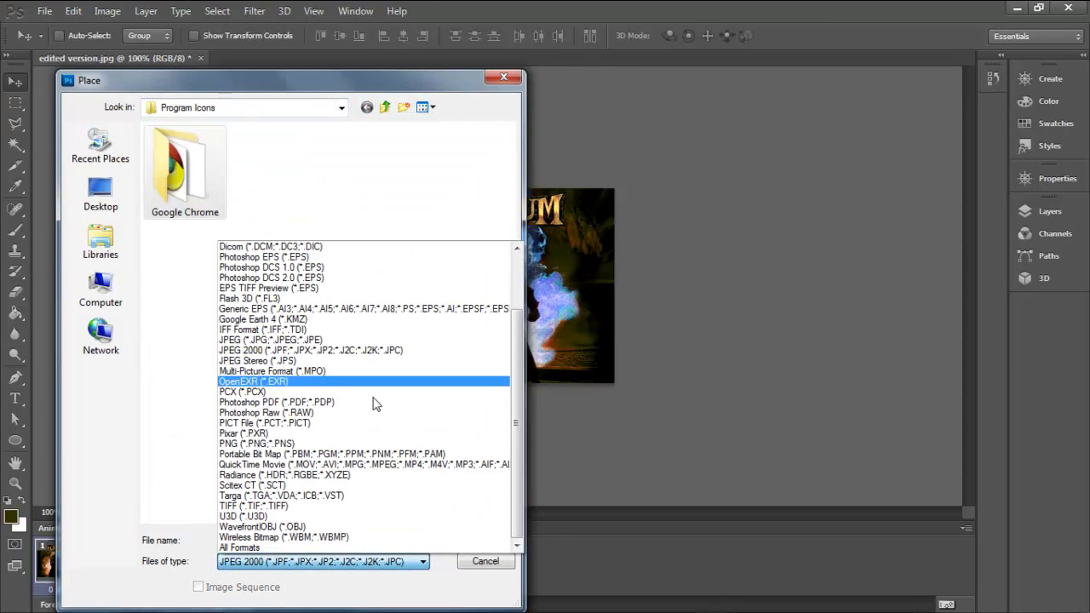
{"action": "left_click", "coordinate": [255, 548]}
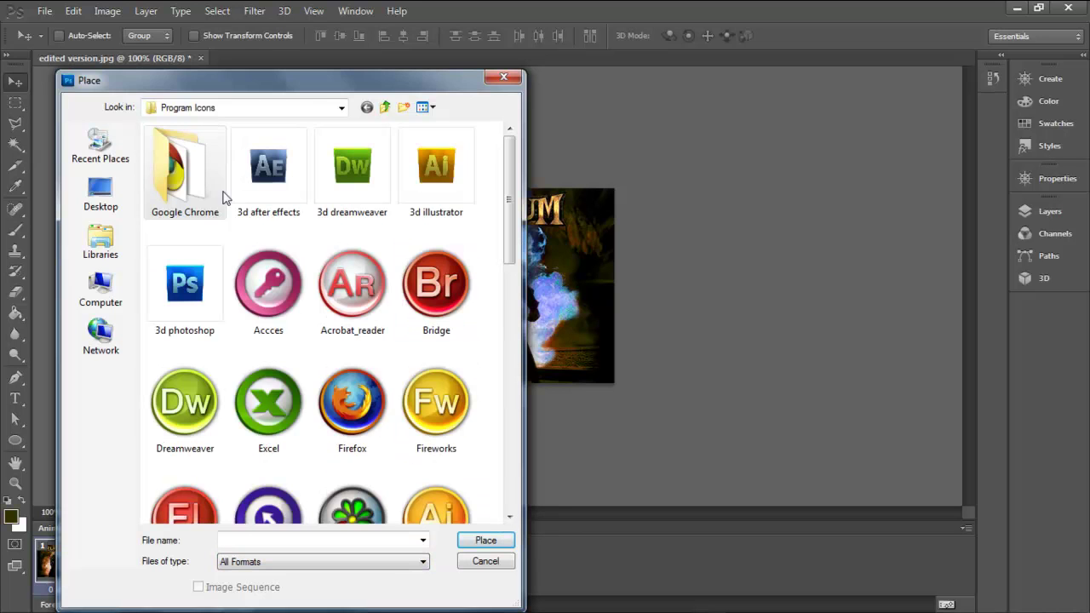
- Browse the Icons folder's 7k network logos pack and look through the Bold Network Logos folder for an icon to place
{"action": "left_click", "coordinate": [101, 194]}
{"action": "double_click", "coordinate": [472, 230]}
{"action": "double_click", "coordinate": [255, 161]}
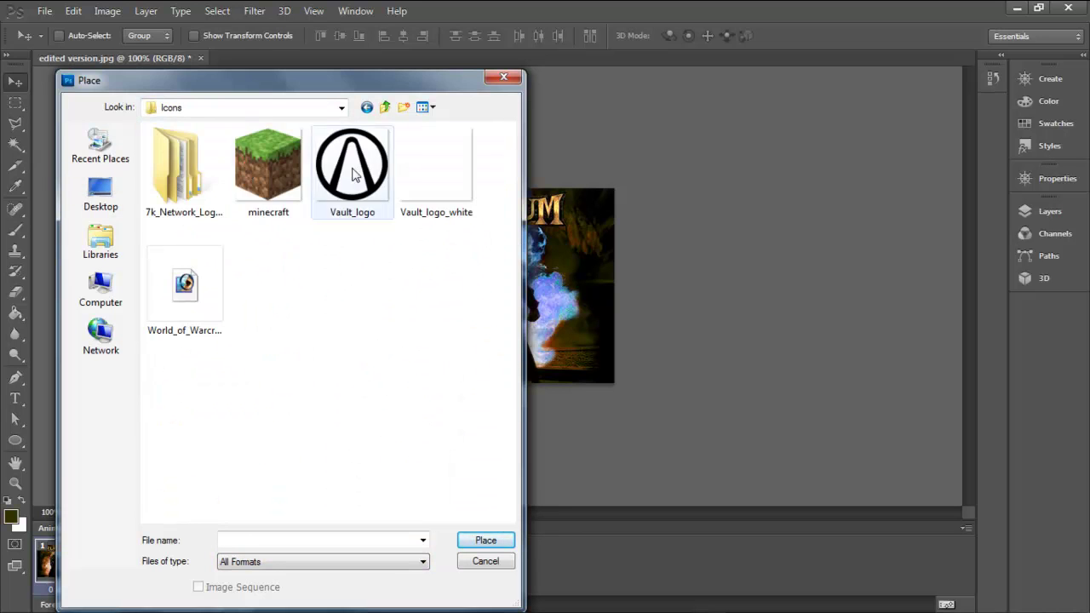
{"action": "double_click", "coordinate": [173, 160]}
{"action": "double_click", "coordinate": [255, 150]}
{"action": "double_click", "coordinate": [252, 149]}
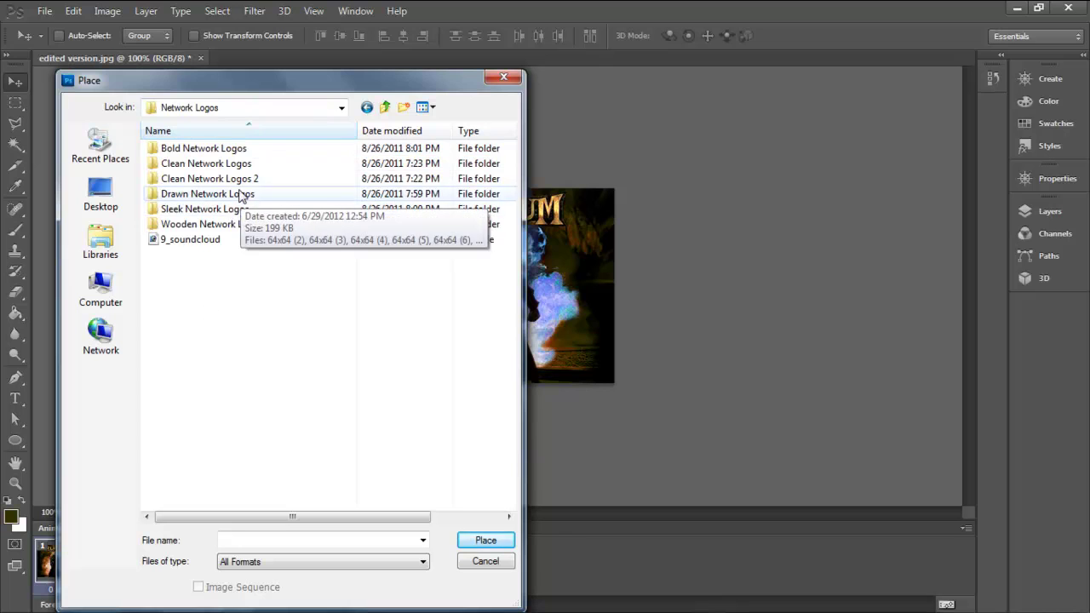
{"action": "double_click", "coordinate": [245, 149]}
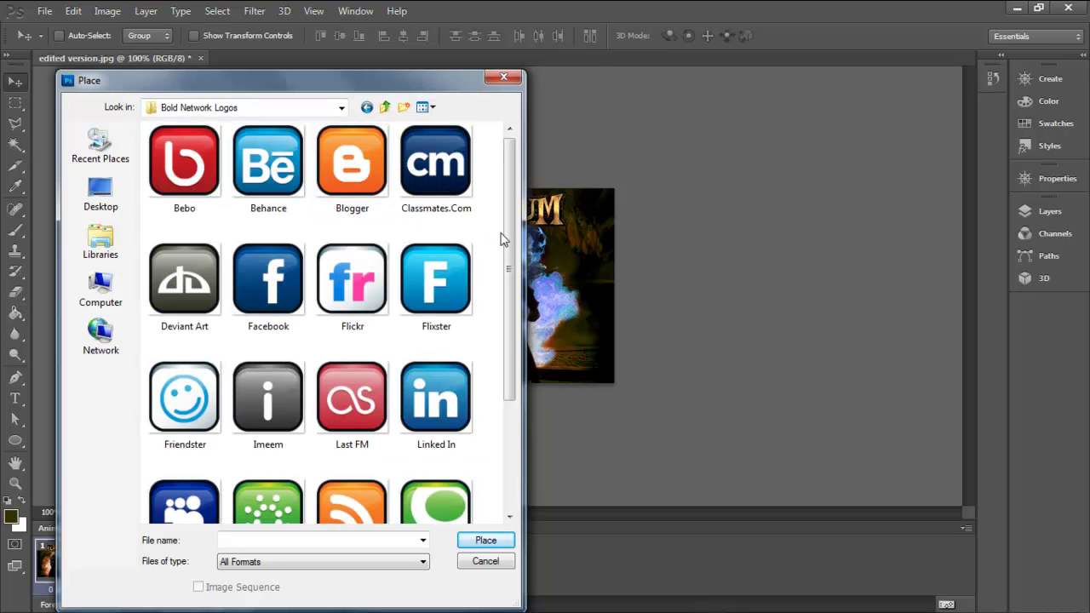
{"action": "scroll", "coordinate": [506, 236], "scroll_direction": "down", "scroll_amount": 3}
{"action": "left_click", "coordinate": [366, 107]}
- Place the youtube icon from the Clean Network Logos folder, scaled to about 60%, in the artwork's lower-left corner
{"action": "double_click", "coordinate": [299, 170]}
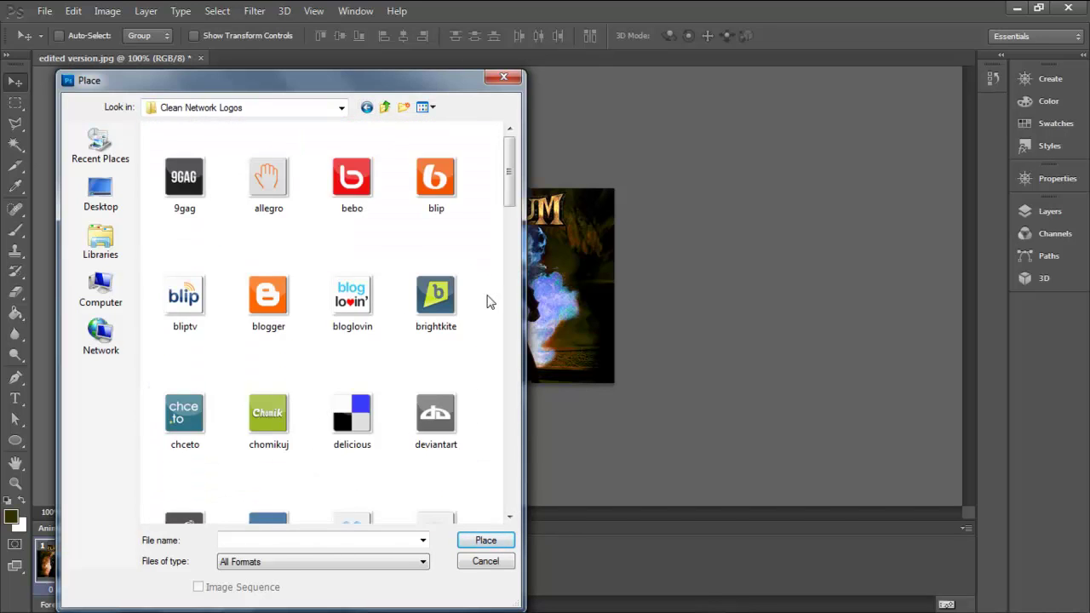
{"action": "scroll", "coordinate": [489, 302], "scroll_direction": "down", "scroll_amount": 5}
{"action": "left_click_drag", "start_coordinate": [512, 235], "coordinate": [535, 489]}
{"action": "double_click", "coordinate": [298, 483]}
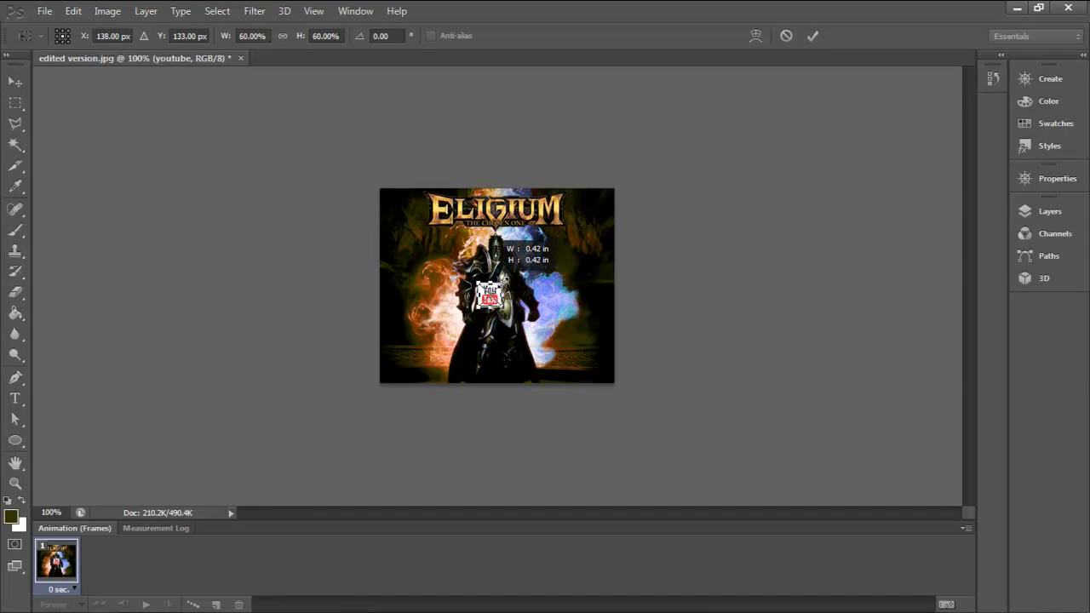
{"action": "key", "text": "Return"}
{"action": "left_click_drag", "start_coordinate": [506, 287], "coordinate": [401, 369]}
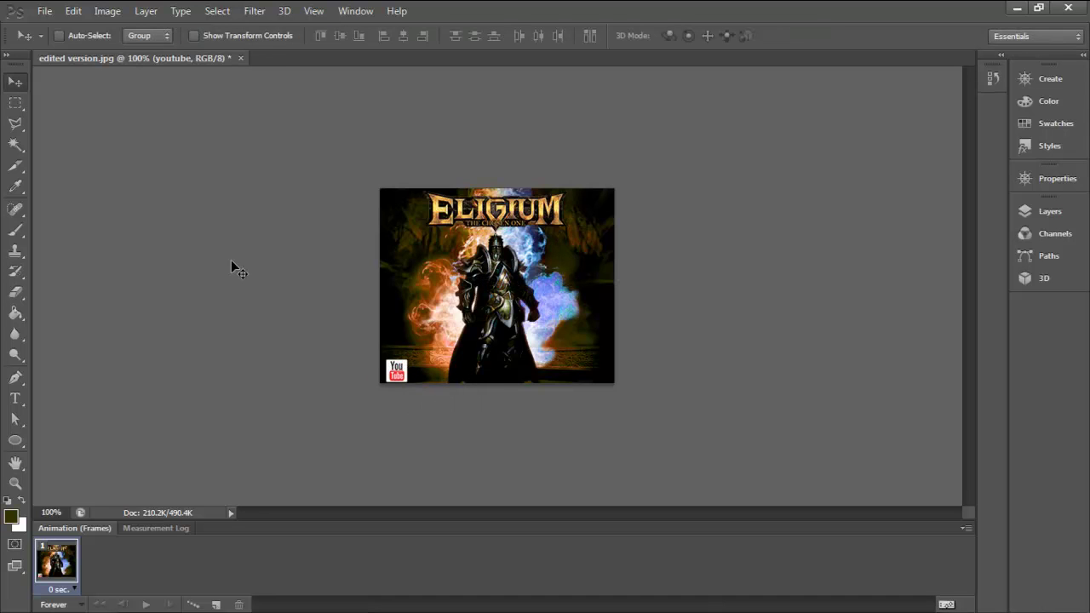
- Start placing another file and, in Windows Explorer, rename the EligiumSetup application in the personal desktop folder to EligiumSetup.png
{"action": "left_click", "coordinate": [44, 10]}
{"action": "left_click", "coordinate": [108, 268]}
{"action": "mouse_move", "coordinate": [509, 204]}
{"action": "left_mouse_down"}
{"action": "mouse_move", "coordinate": [509, 214]}
{"action": "mouse_move", "coordinate": [510, 195]}
{"action": "left_mouse_up"}
{"action": "left_click", "coordinate": [313, 602]}
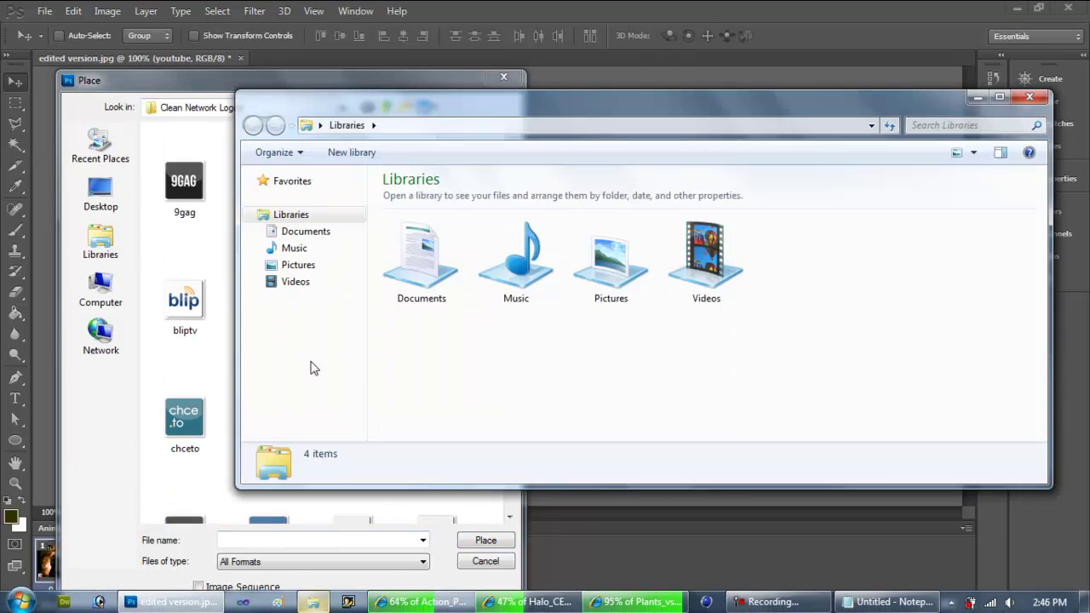
{"action": "left_click", "coordinate": [298, 198]}
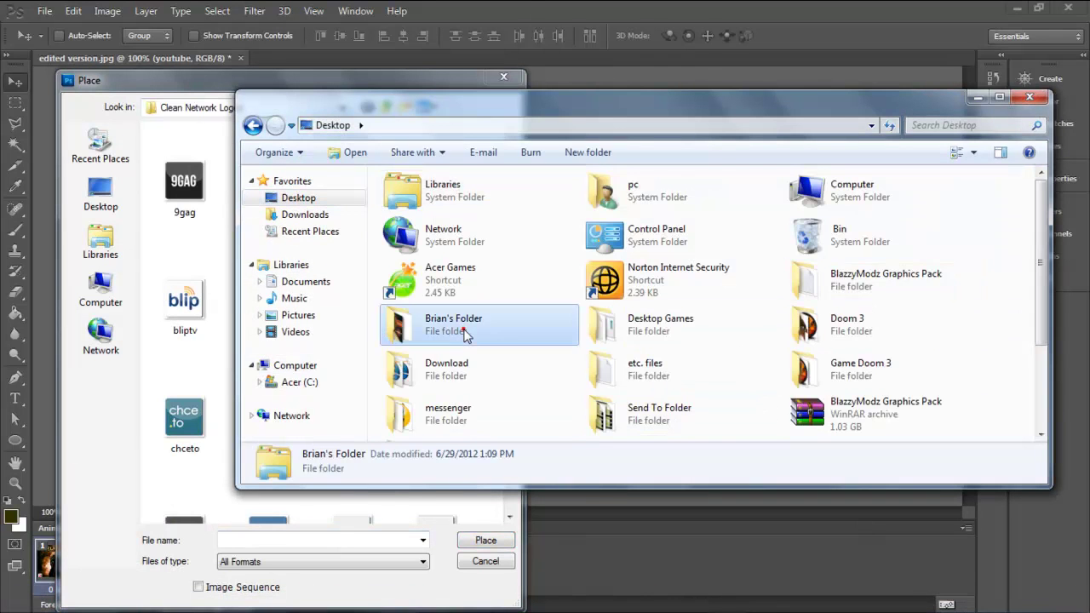
{"action": "double_click", "coordinate": [453, 324]}
{"action": "scroll", "coordinate": [791, 392], "scroll_direction": "down", "scroll_amount": 2}
{"action": "left_click", "coordinate": [791, 399]}
{"action": "right_click", "coordinate": [791, 398]}
{"action": "left_click", "coordinate": [830, 340]}
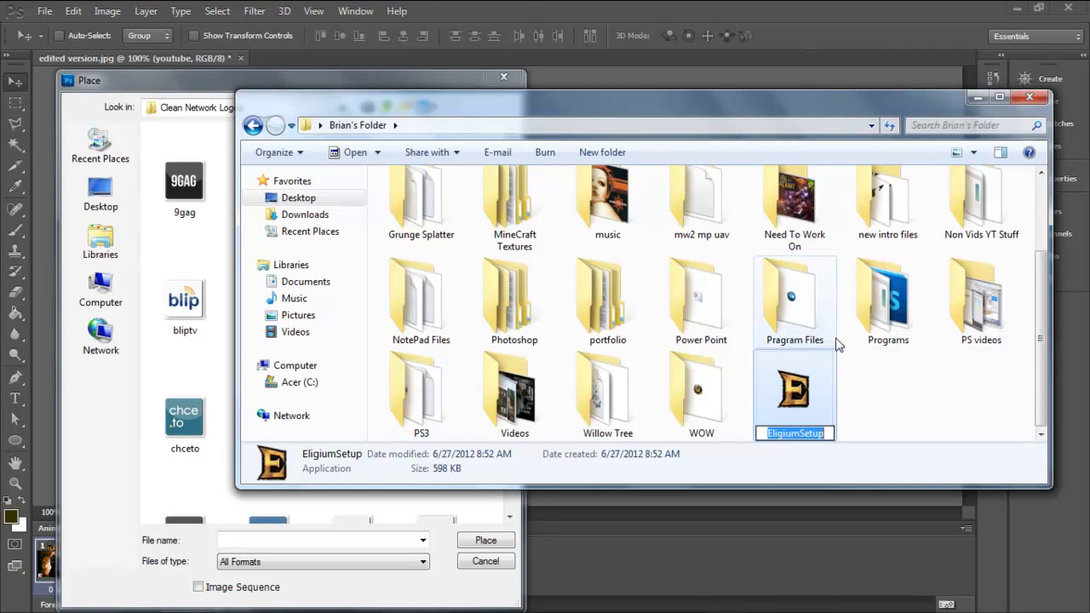
{"action": "key", "text": "End"}
{"action": "key", "text": "Return"}
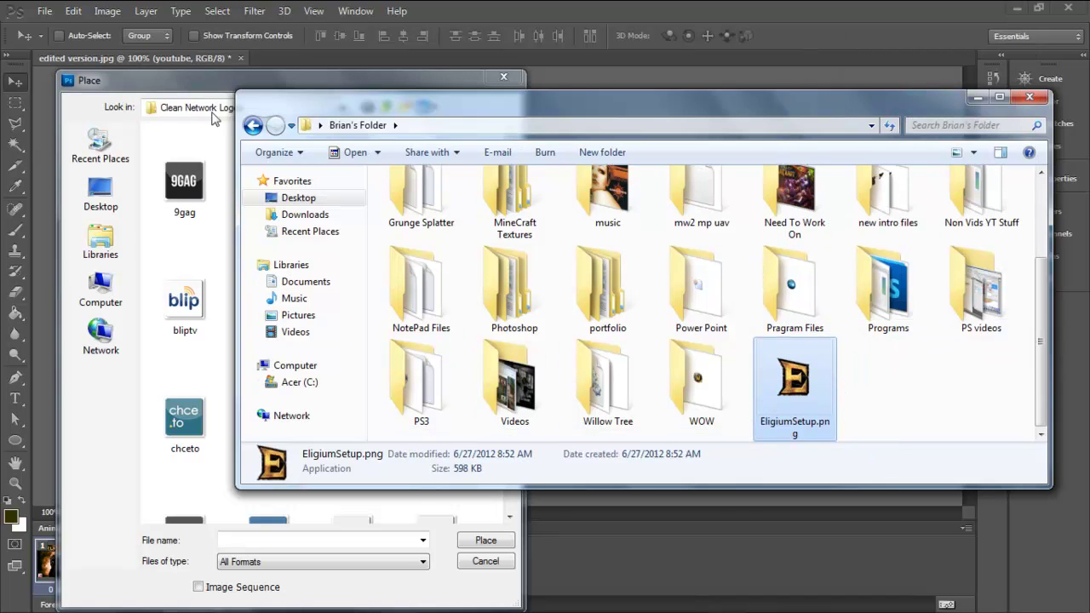
- Examine the general, security and compatibility properties of EligiumSetup.png and close the folder window
{"action": "right_click", "coordinate": [807, 404]}
{"action": "left_click", "coordinate": [844, 385]}
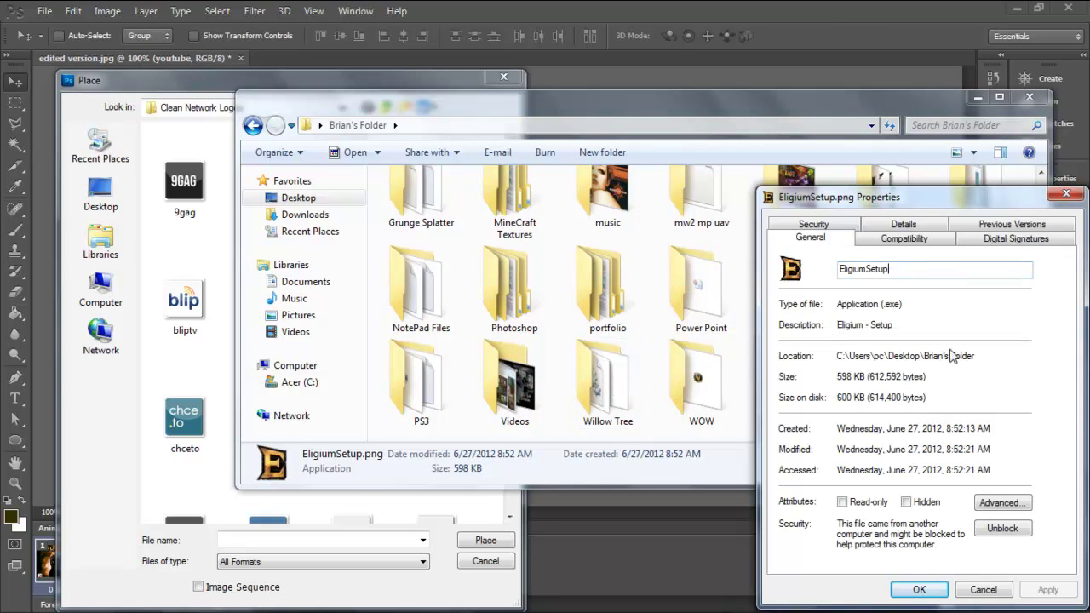
{"action": "left_click", "coordinate": [816, 224]}
{"action": "left_click", "coordinate": [903, 238]}
{"action": "left_click", "coordinate": [984, 590]}
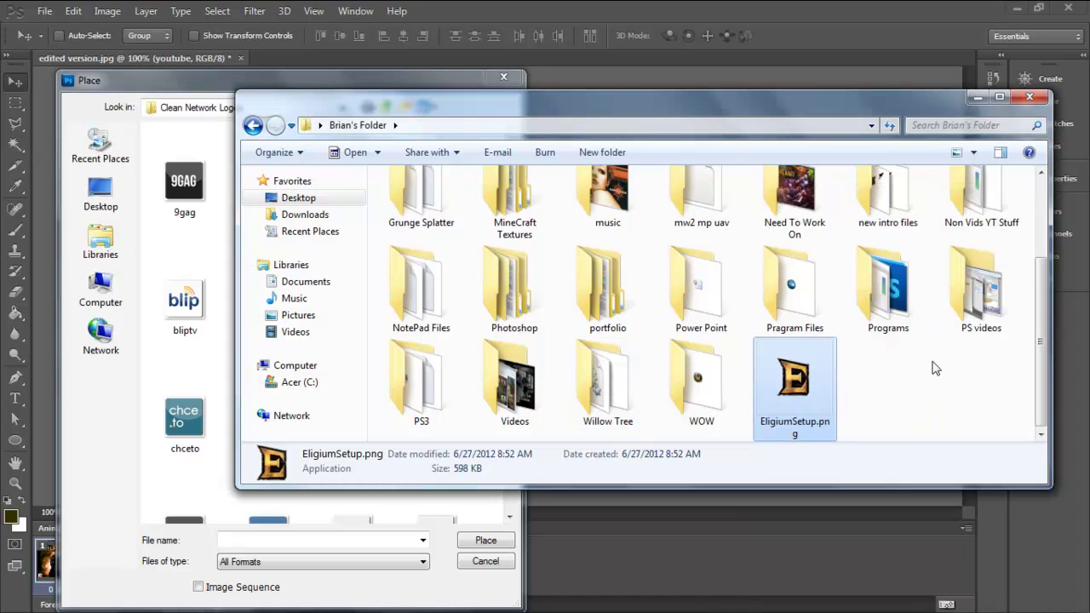
{"action": "left_click", "coordinate": [1029, 96]}
- Try to find the renamed EligiumSetup.png among the desktop folders for placing
{"action": "left_click", "coordinate": [109, 195]}
{"action": "double_click", "coordinate": [204, 245]}
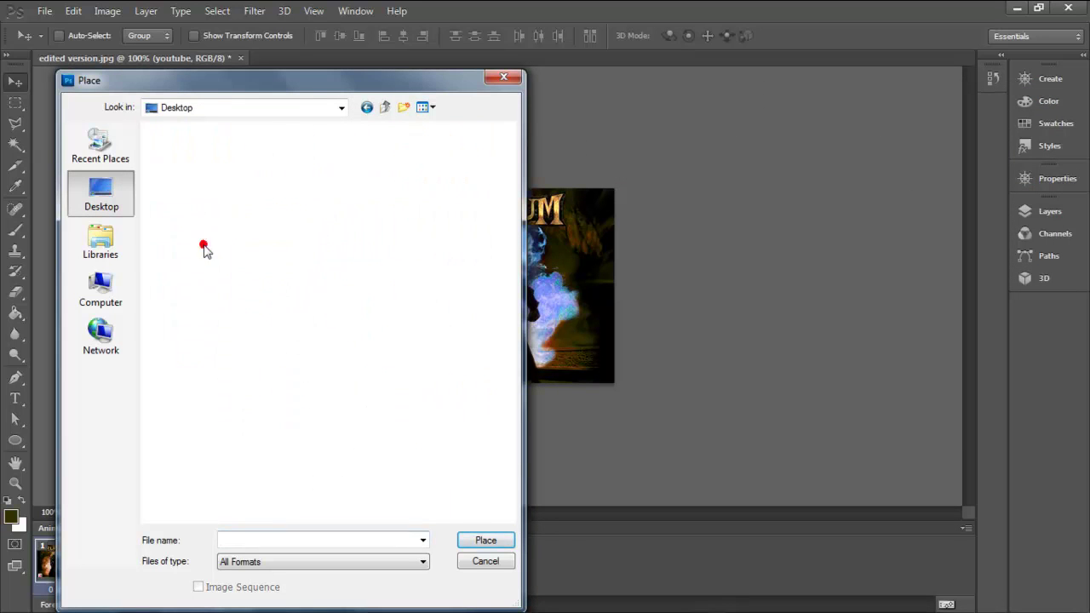
{"action": "double_click", "coordinate": [281, 465]}
{"action": "left_click", "coordinate": [536, 253]}
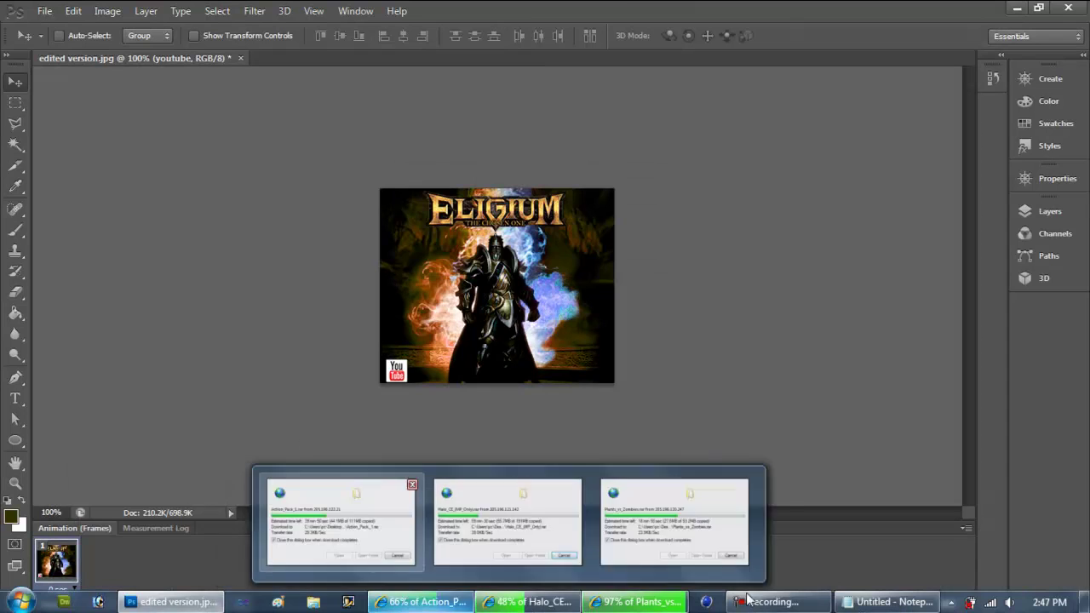
- Switch to Internet Explorer and search Google Images for "eligium logo"
{"action": "right_click", "coordinate": [528, 601]}
{"action": "left_click", "coordinate": [515, 531]}
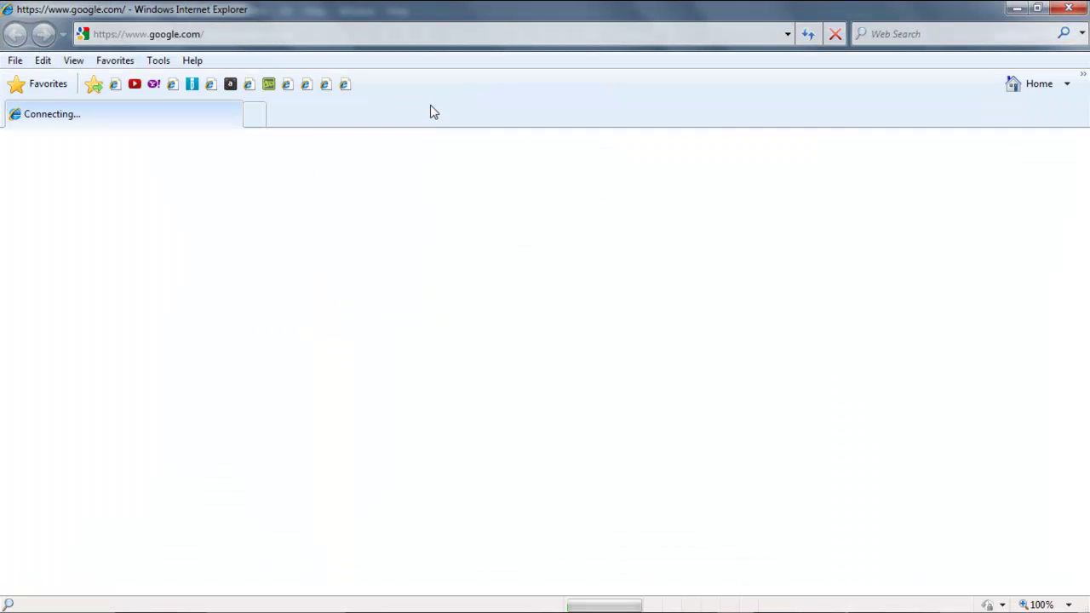
{"action": "left_click", "coordinate": [397, 389]}
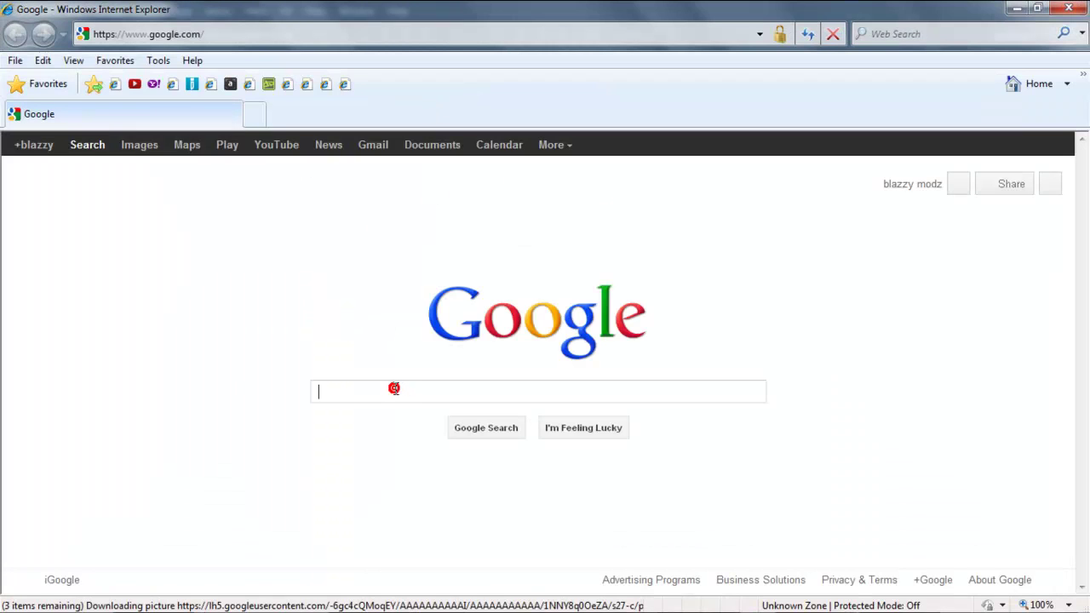
{"action": "type", "text": "eligium logo"}
{"action": "key", "text": "Return"}
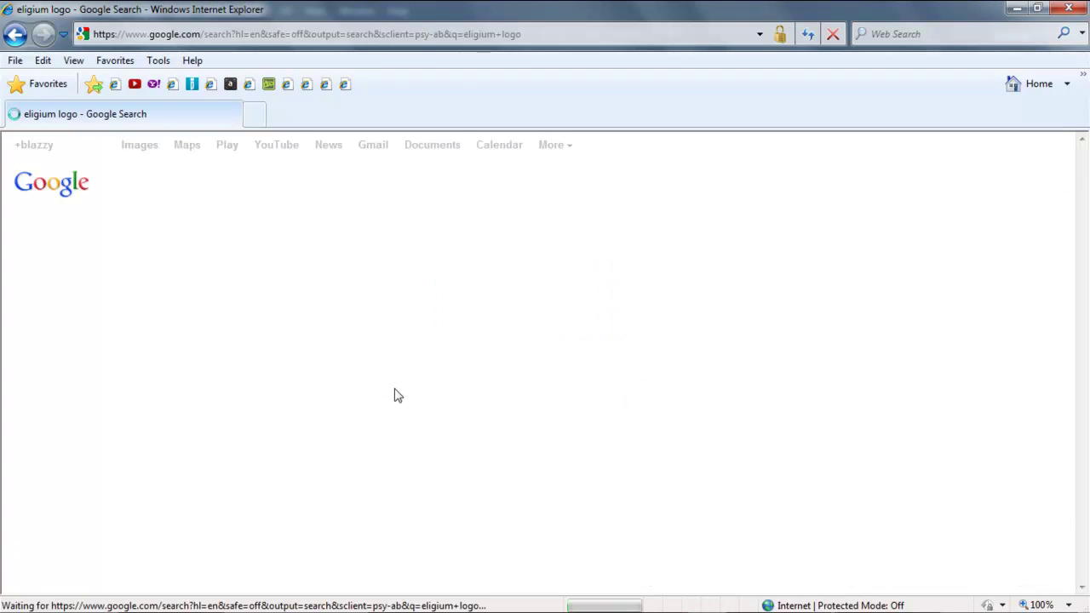
{"action": "left_click", "coordinate": [144, 146]}
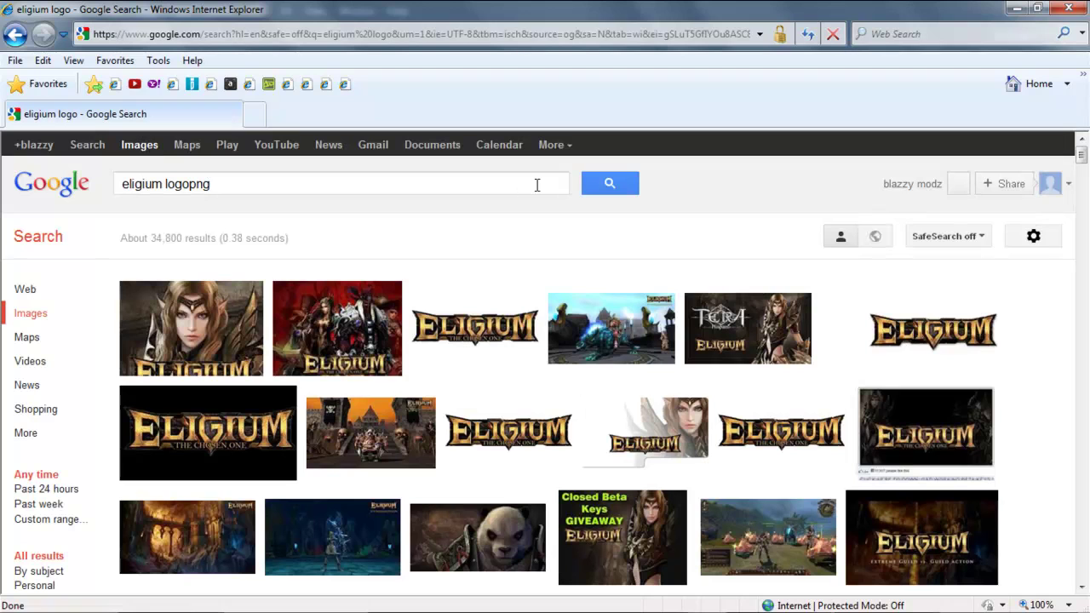
- Look through the Eligium logo images and refine the search by adding "png"
{"action": "scroll", "coordinate": [247, 214], "scroll_direction": "down", "scroll_amount": 6}
{"action": "scroll", "coordinate": [445, 190], "scroll_direction": "up", "scroll_amount": 5}
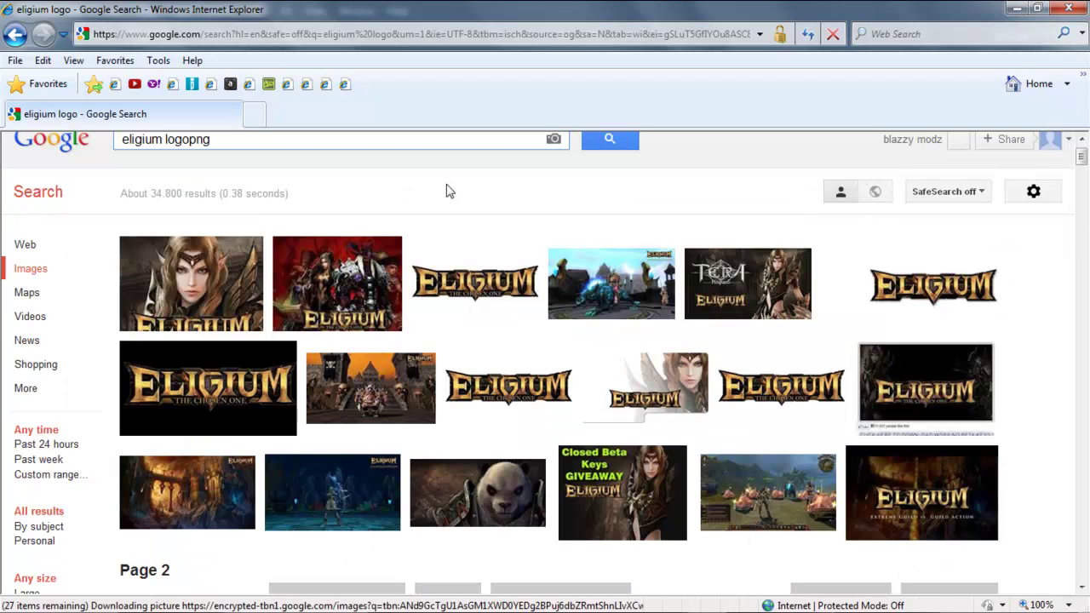
{"action": "left_click", "coordinate": [186, 139]}
{"action": "left_click", "coordinate": [610, 139]}
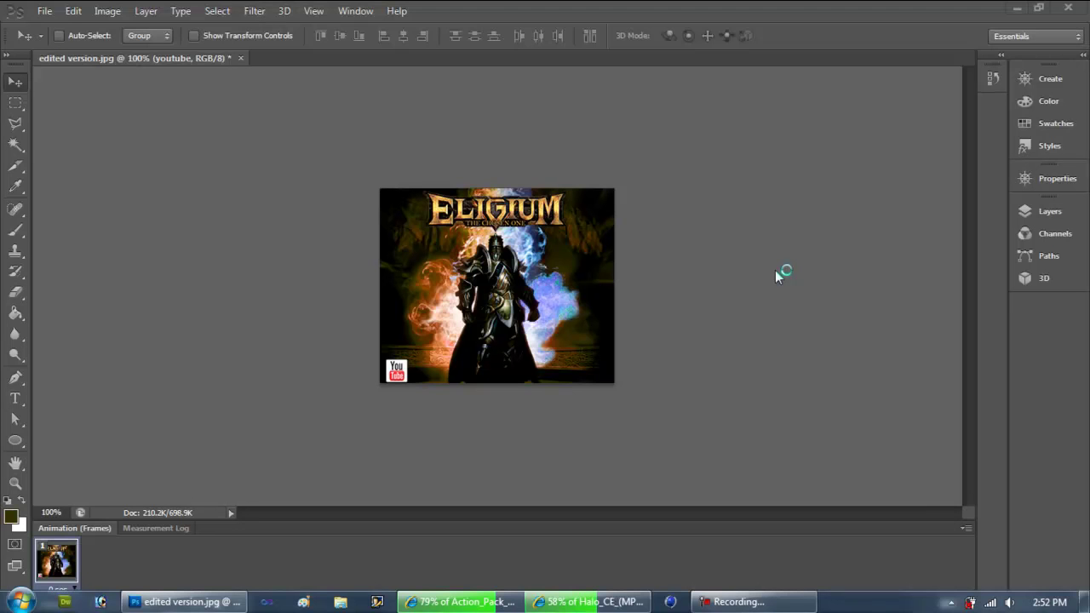
- Place the Black Background Leather texture from the BlazzyModz Graphics Pack's Textures folder and enlarge it to cover the whole canvas
{"action": "left_click", "coordinate": [44, 10]}
{"action": "left_click", "coordinate": [109, 269]}
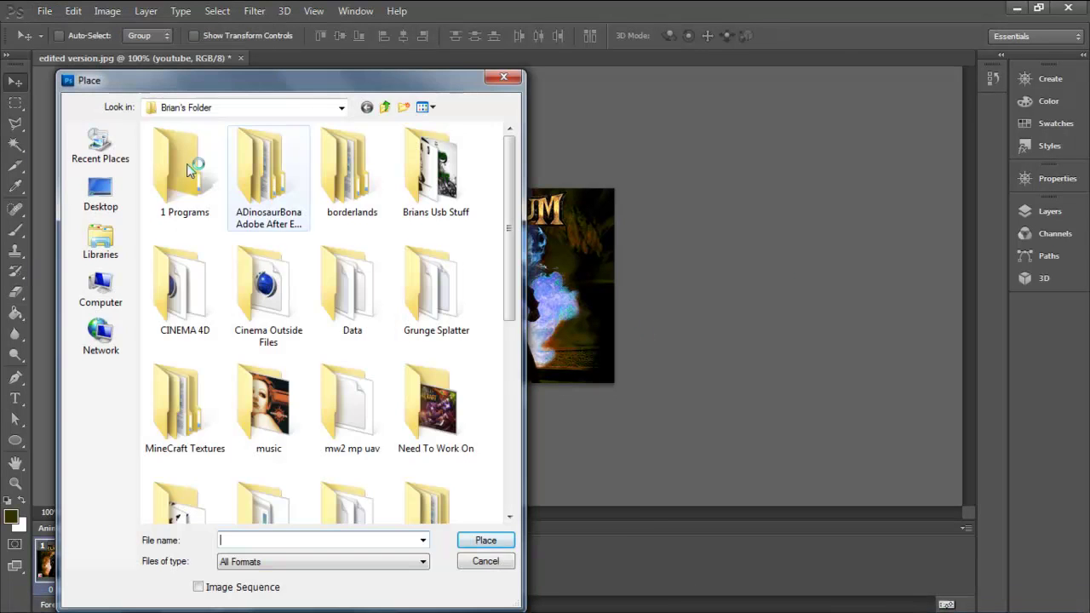
{"action": "scroll", "coordinate": [507, 213], "scroll_direction": "down", "scroll_amount": 3}
{"action": "left_click", "coordinate": [100, 192]}
{"action": "double_click", "coordinate": [173, 247]}
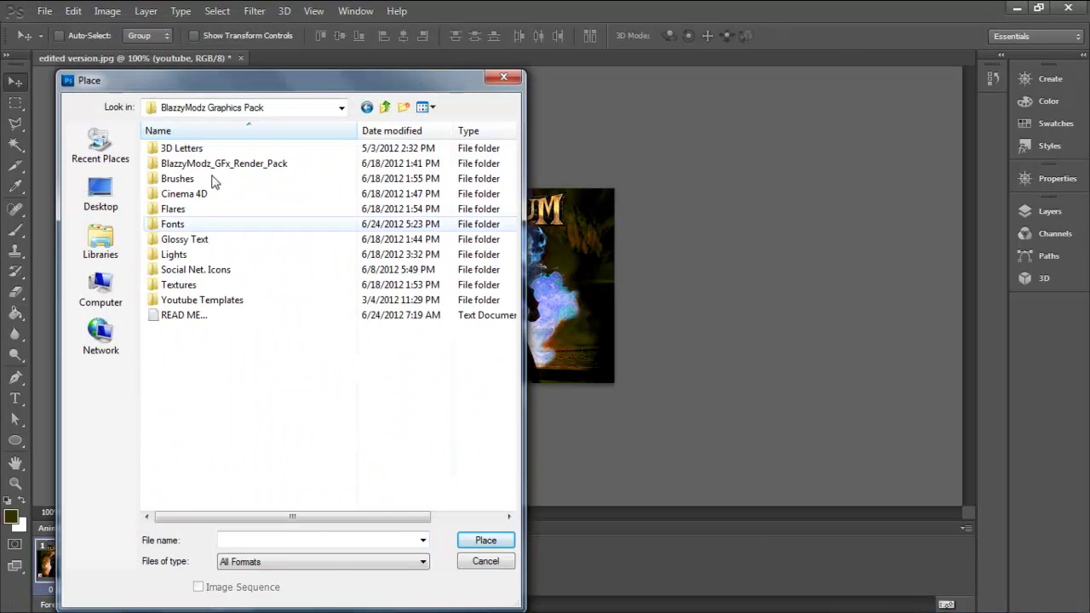
{"action": "double_click", "coordinate": [189, 284]}
{"action": "left_click_drag", "start_coordinate": [509, 147], "coordinate": [512, 192]}
{"action": "double_click", "coordinate": [252, 381]}
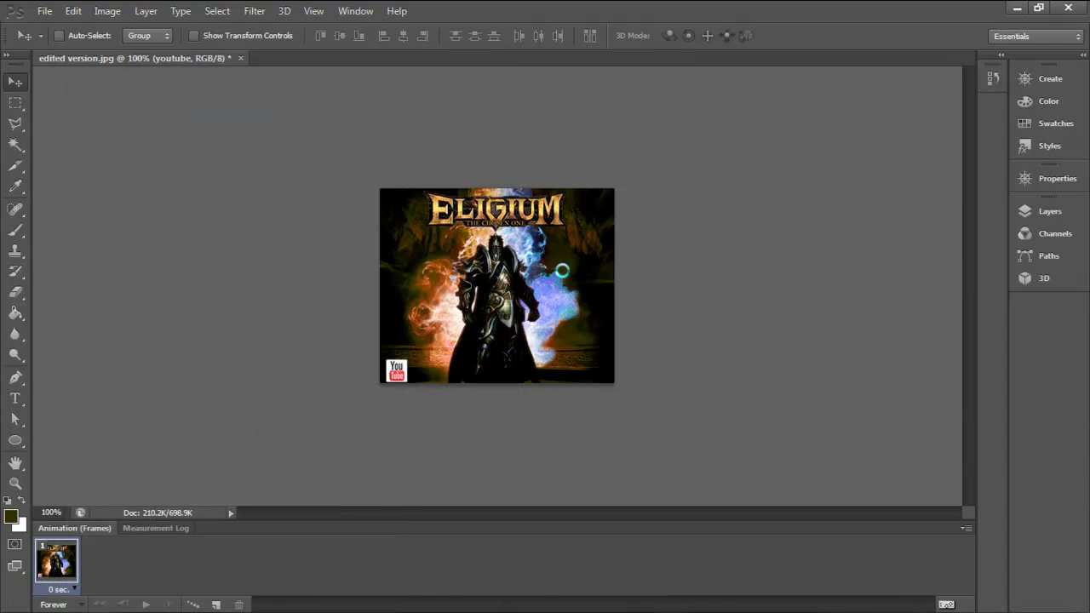
{"action": "left_click_drag", "start_coordinate": [381, 213], "coordinate": [223, 74]}
{"action": "left_click_drag", "start_coordinate": [459, 254], "coordinate": [512, 320]}
{"action": "left_click", "coordinate": [813, 36]}
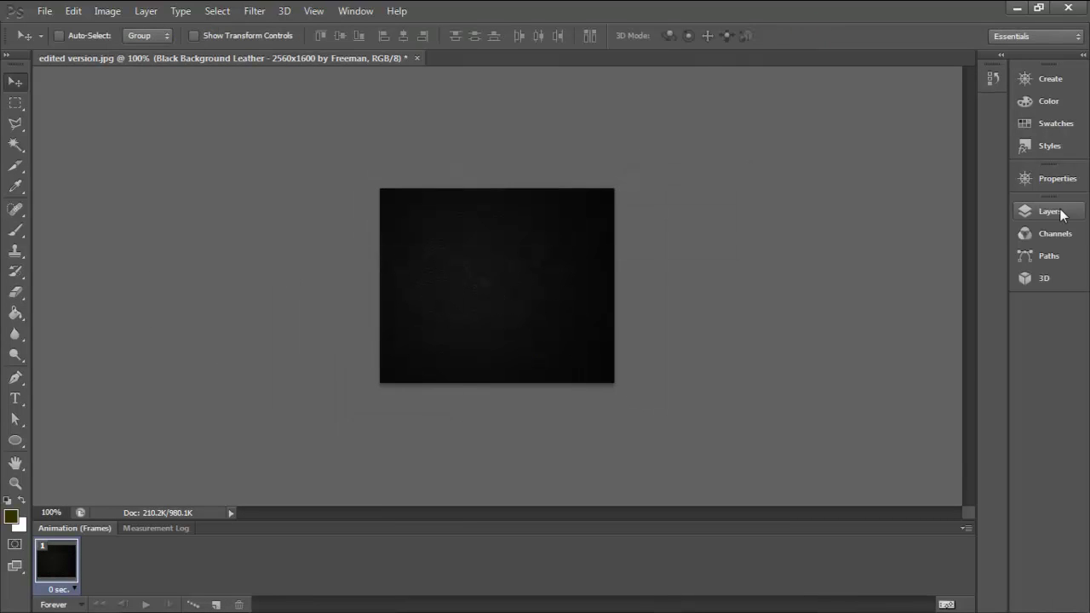
- Try the Overlay blend mode on the leather texture layer and switch it to Screen
{"action": "left_click", "coordinate": [1050, 212]}
{"action": "left_click", "coordinate": [876, 240]}
{"action": "left_click", "coordinate": [862, 197]}
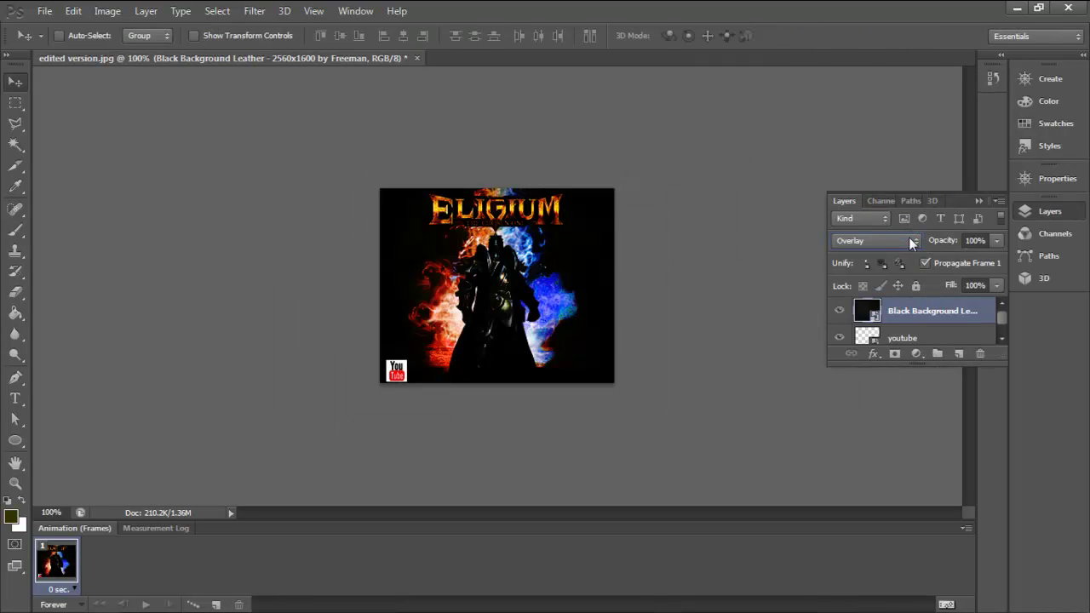
{"action": "left_click", "coordinate": [909, 237]}
{"action": "left_click", "coordinate": [872, 133]}
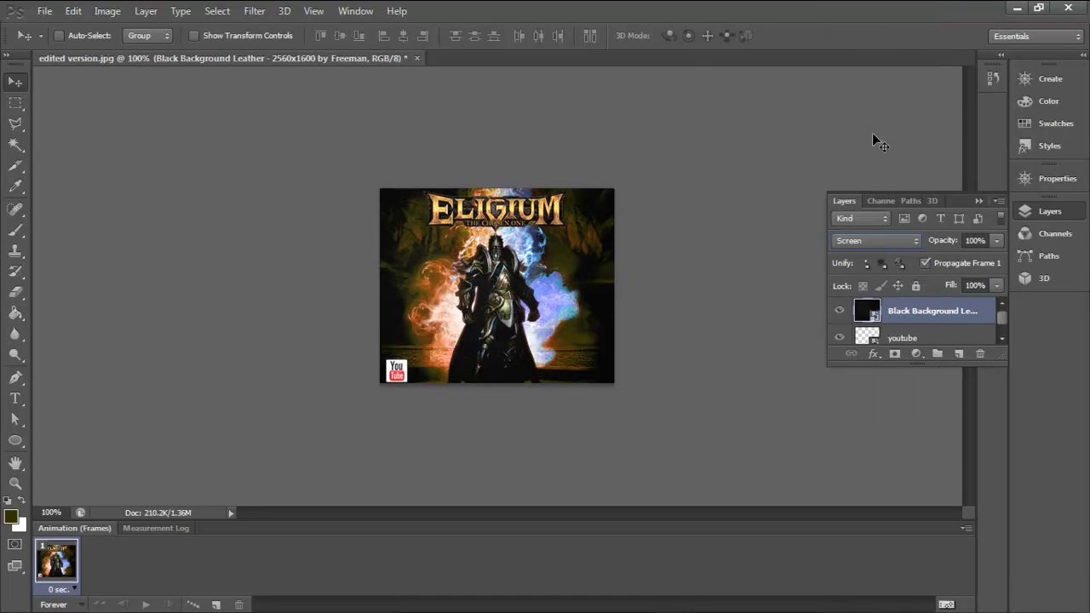
- Compare the artwork with the leather texture layer hidden and shown, and delete that layer
{"action": "left_click", "coordinate": [840, 310]}
{"action": "left_click", "coordinate": [840, 311]}
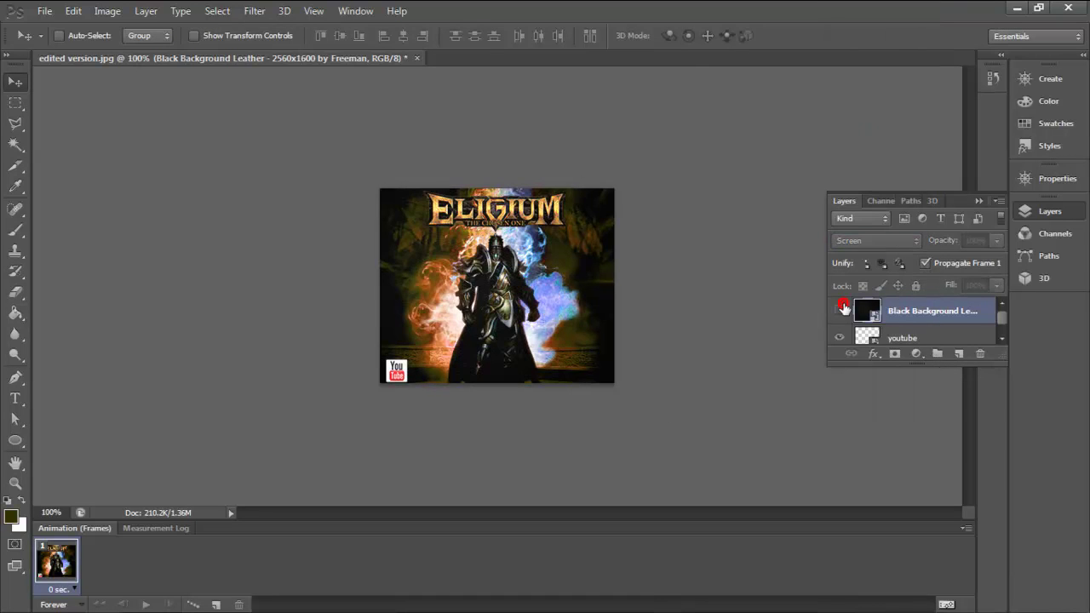
{"action": "left_click", "coordinate": [840, 311]}
{"action": "left_click_drag", "start_coordinate": [916, 308], "coordinate": [981, 353]}
{"action": "left_click", "coordinate": [979, 201]}
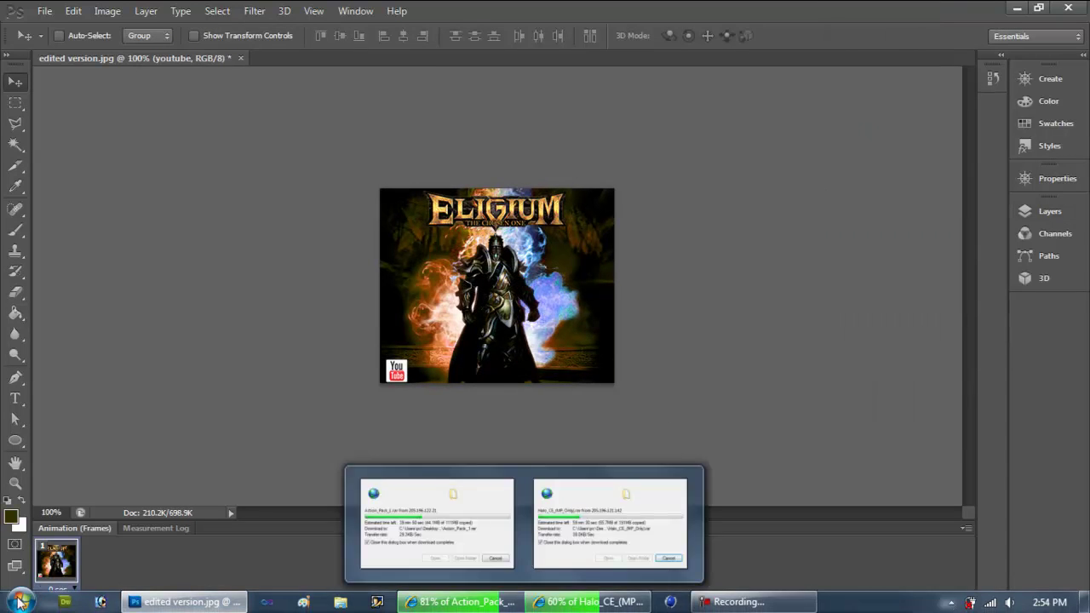
- Open Notepad and write that this look stays, an unwatermarked picture link is in the description, and the image is from eligium.com
{"action": "left_click", "coordinate": [20, 601]}
{"action": "left_click", "coordinate": [90, 220]}
{"action": "left_click", "coordinate": [151, 235]}
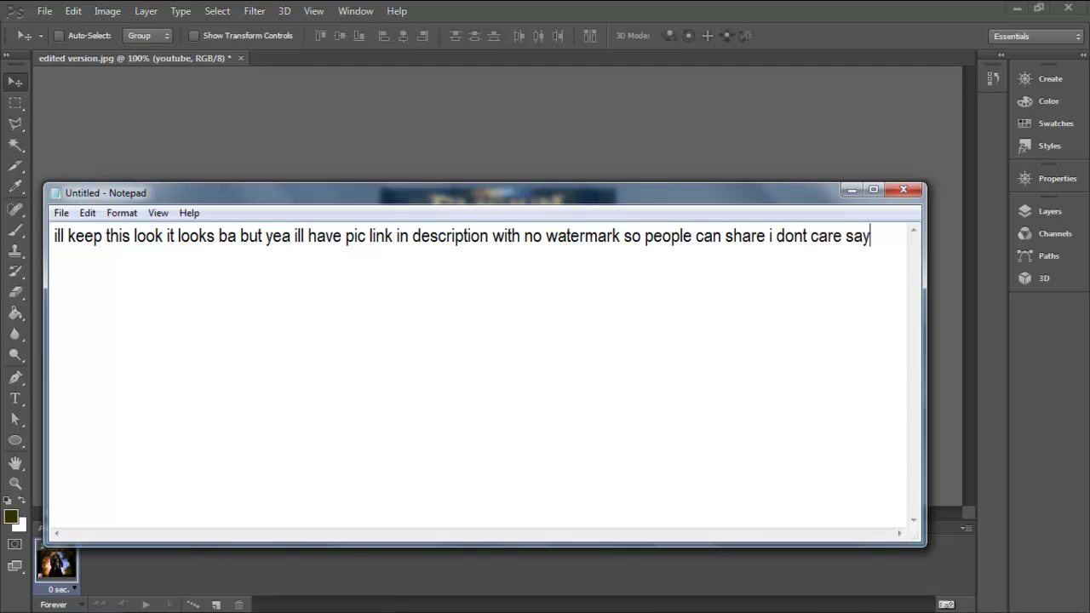
{"action": "type", "text": "ut this video will be the first as"}
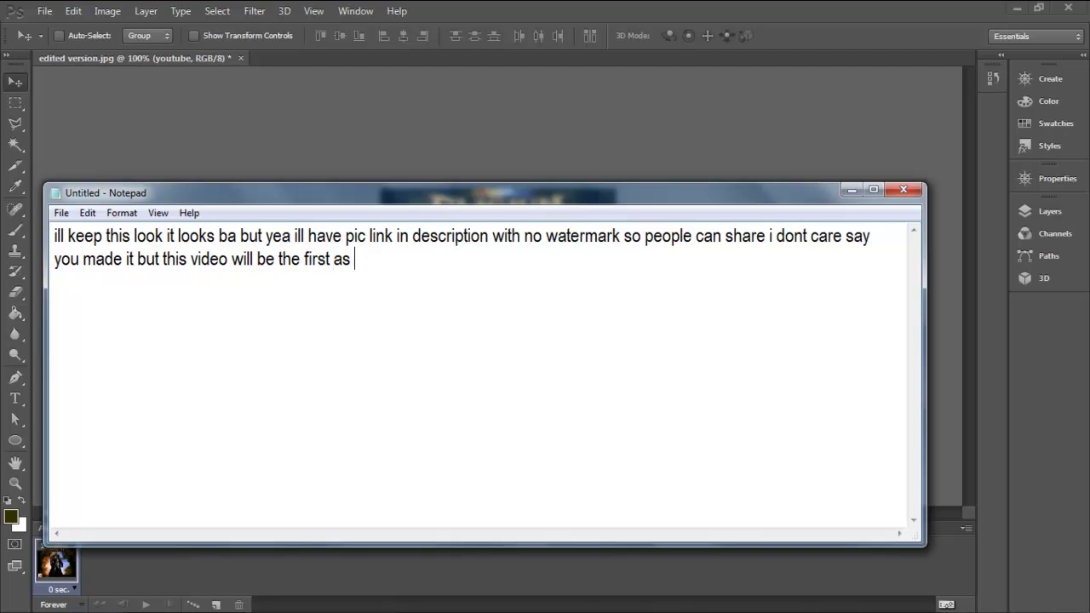
{"action": "type", "text": "idnt make it it"}
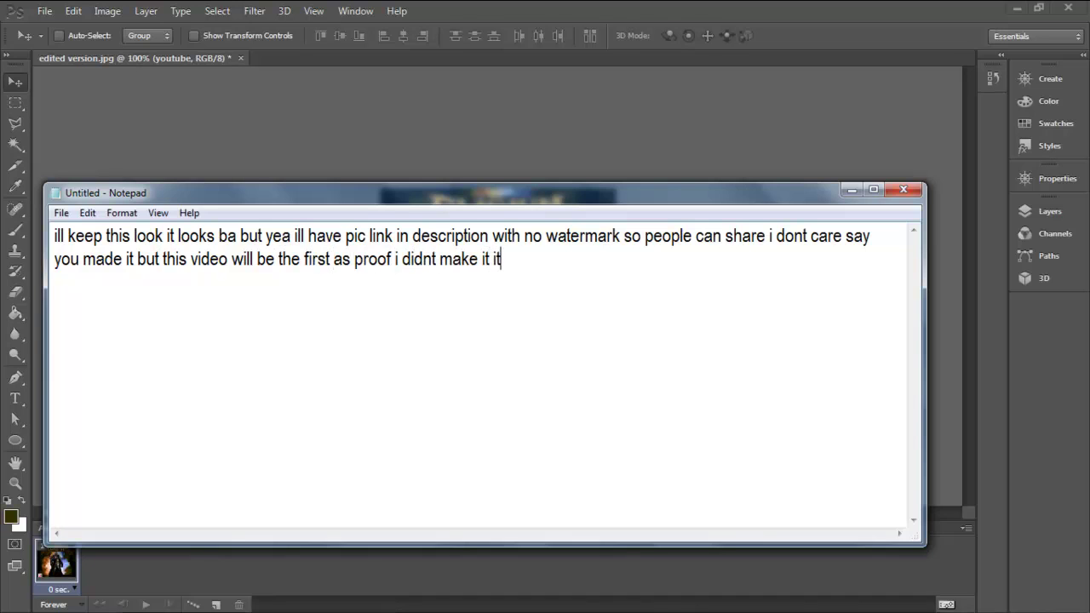
{"action": "type", "text": "ium.com "}
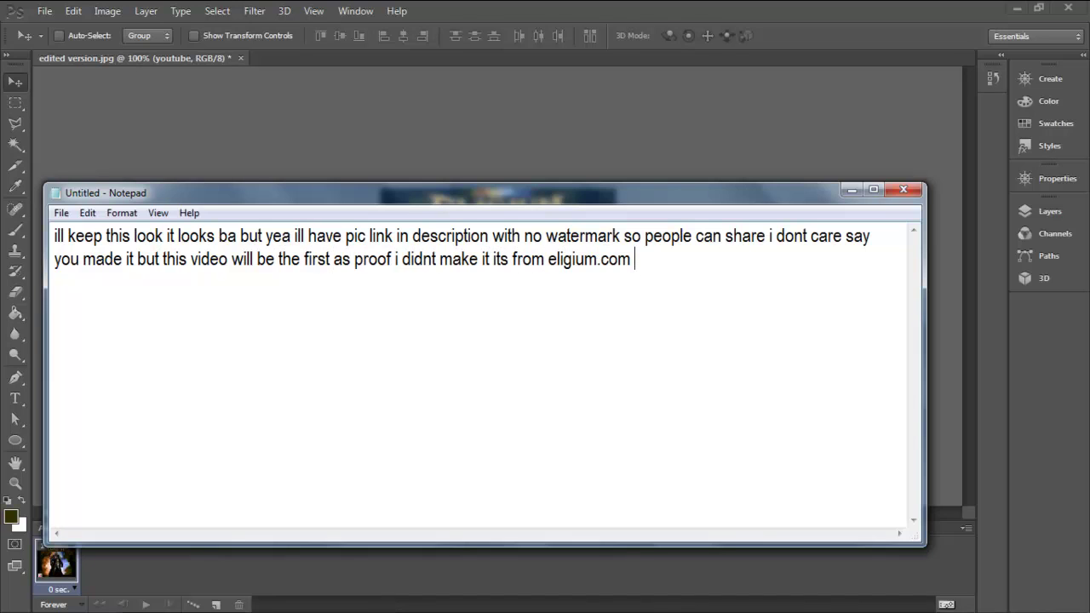
- Finish the note with "i just edited enjoy'sign-up at eligium.com to become a beta player now!!!" and minimize Notepad
{"action": "type", "text": "i just edited enjoy'sign"}
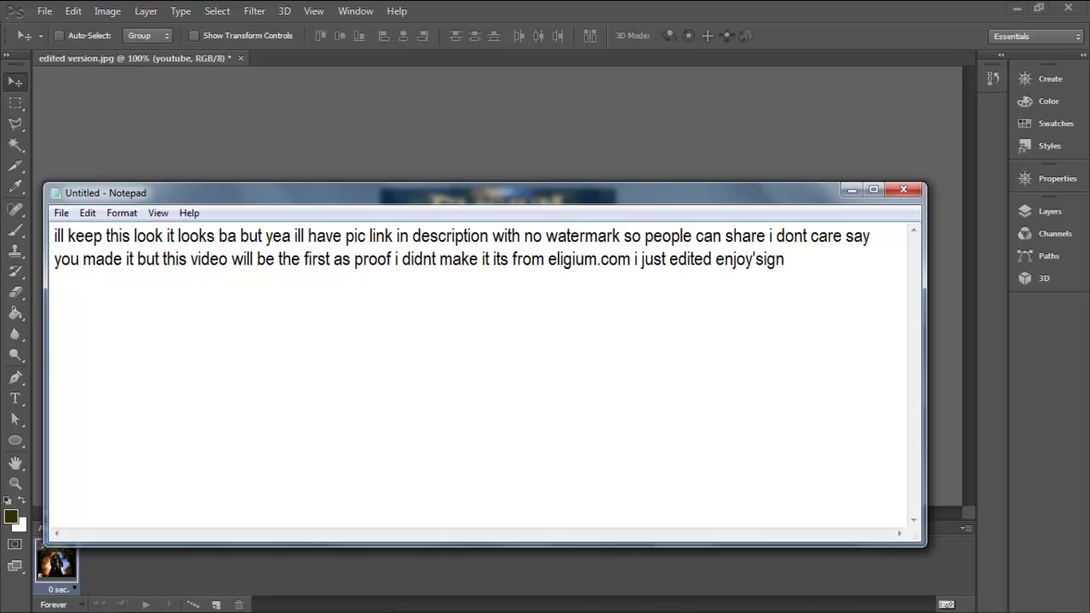
{"action": "type", "text": "-up at eligium.com t"}
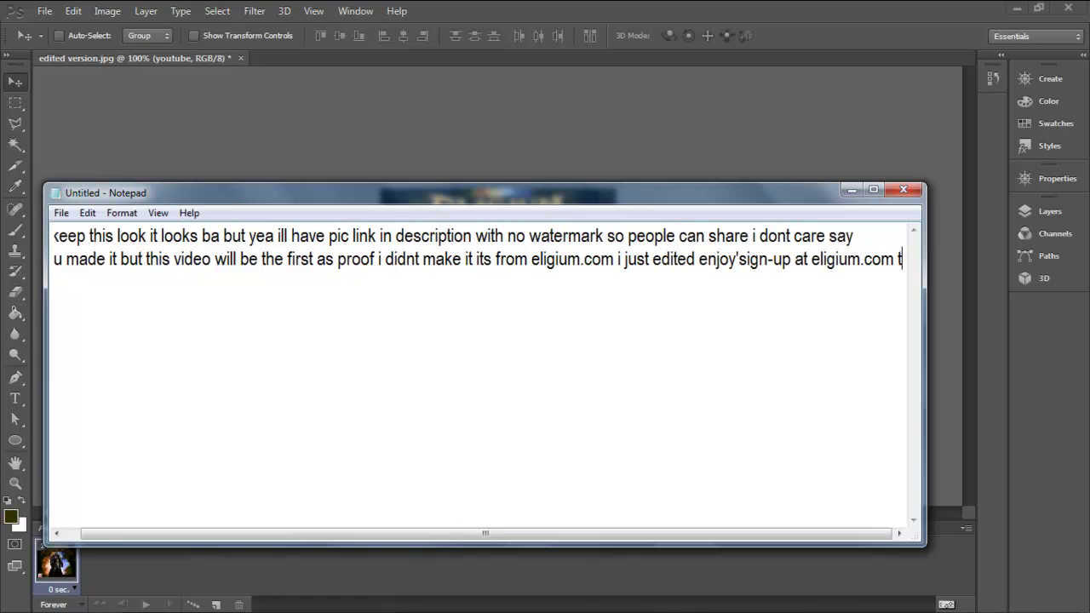
{"action": "type", "text": "o become a beta player now!!!"}
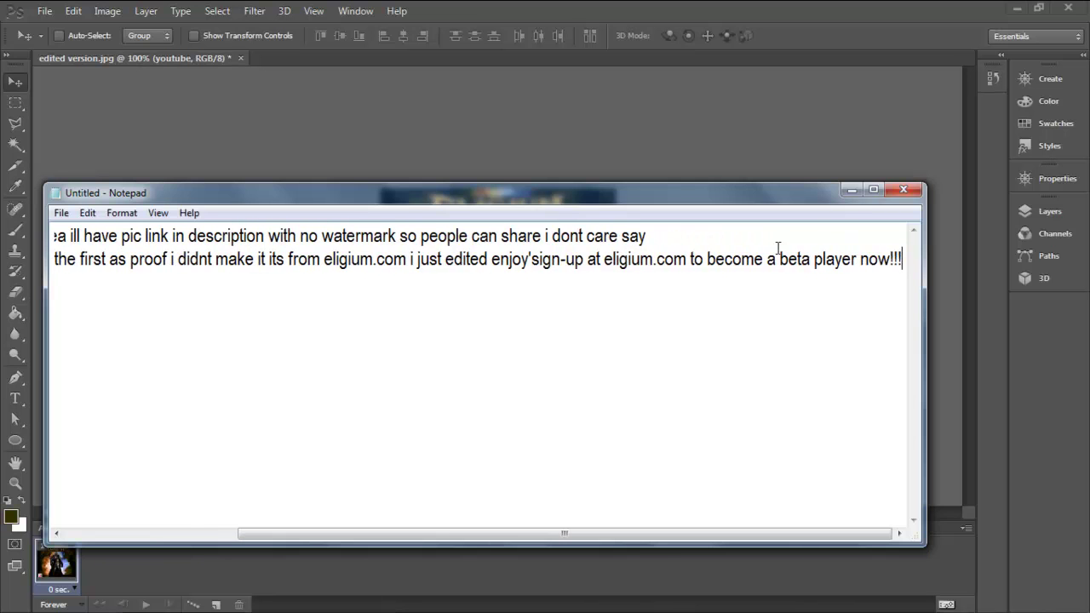
{"action": "left_click", "coordinate": [852, 190]}
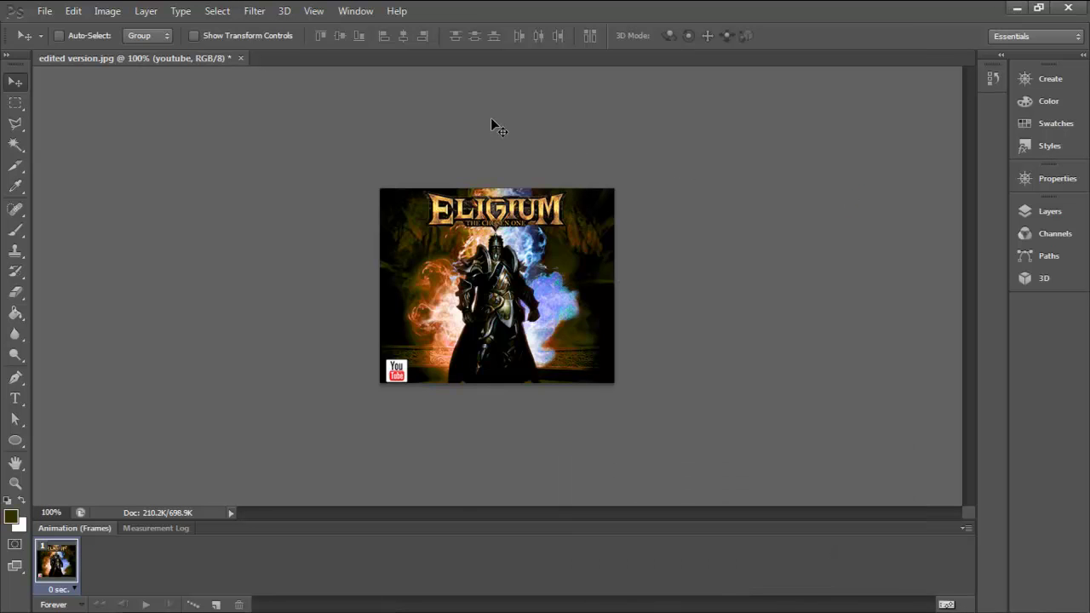
- Switch the artwork's display to Full Screen Mode
{"action": "left_click", "coordinate": [355, 10]}
{"action": "mouse_move", "coordinate": [314, 10]}
{"action": "mouse_move", "coordinate": [384, 210]}
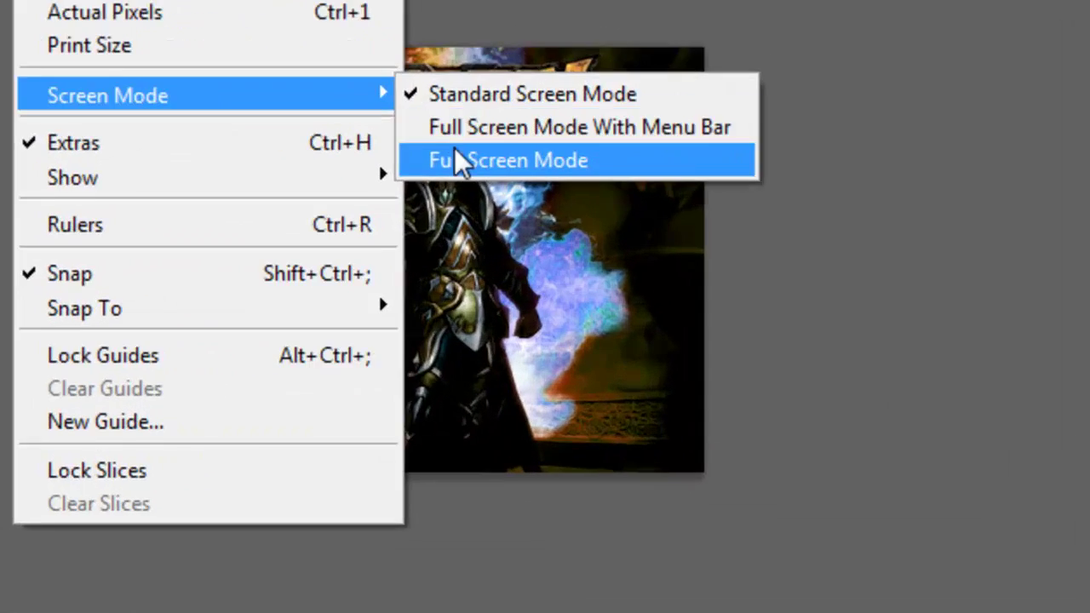